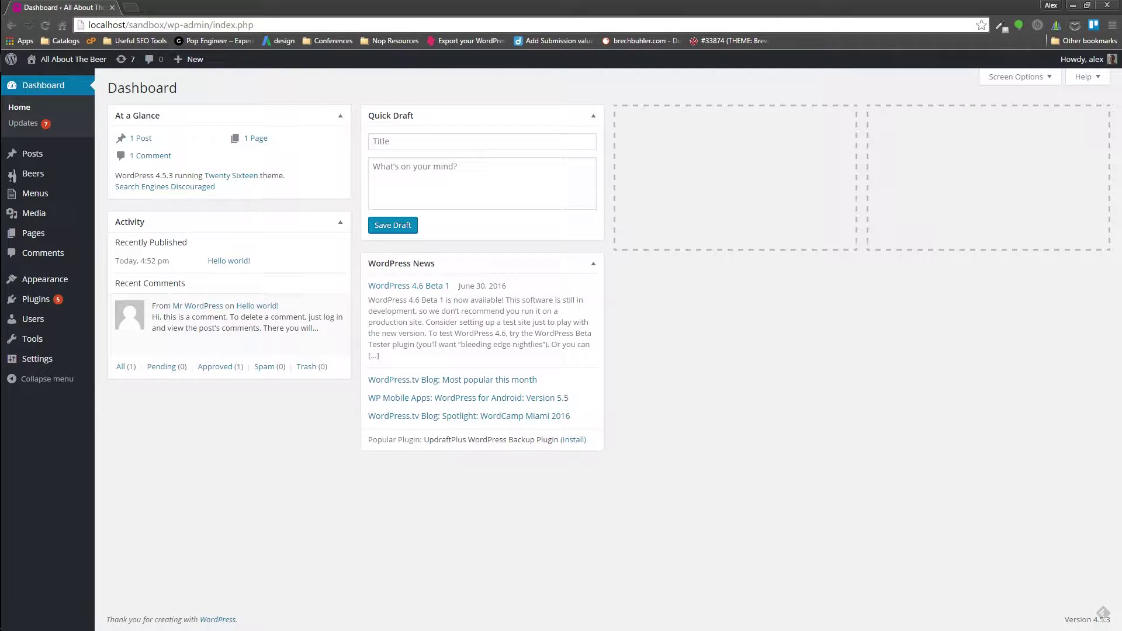
View the Beers list and open the form for adding a new beer.
mouse_move(19, 226)
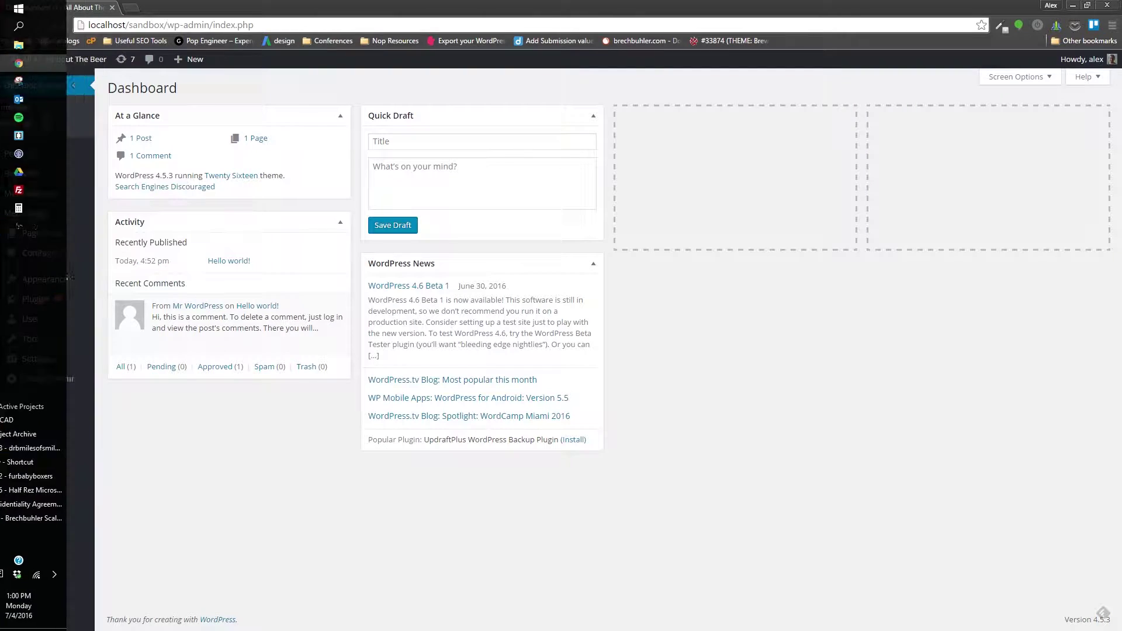
left_click(11, 175)
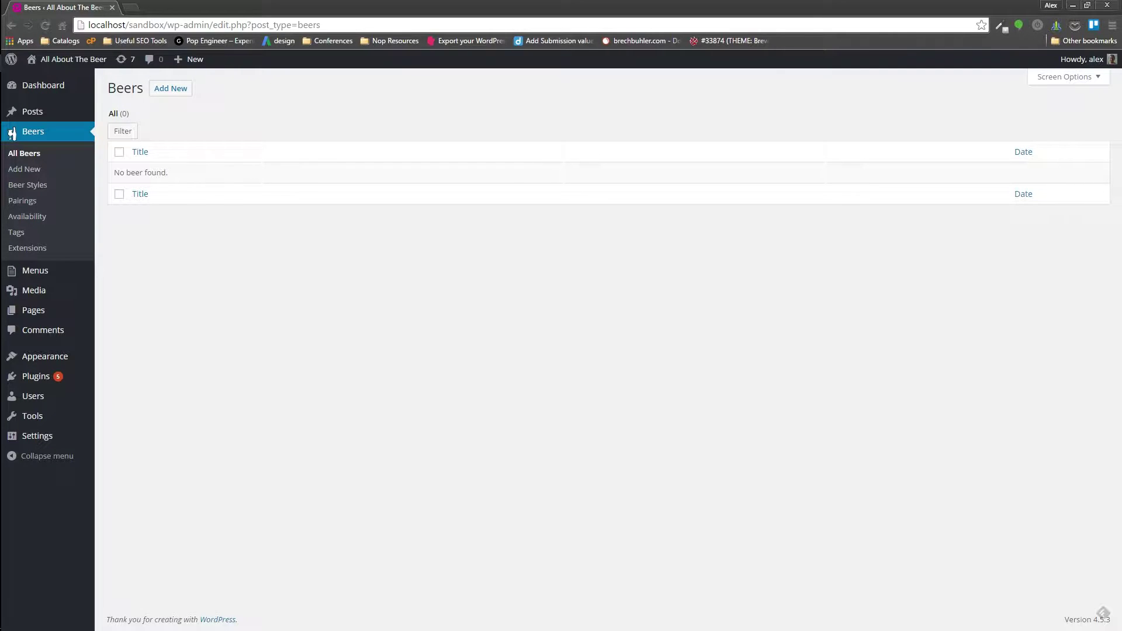
left_click(171, 88)
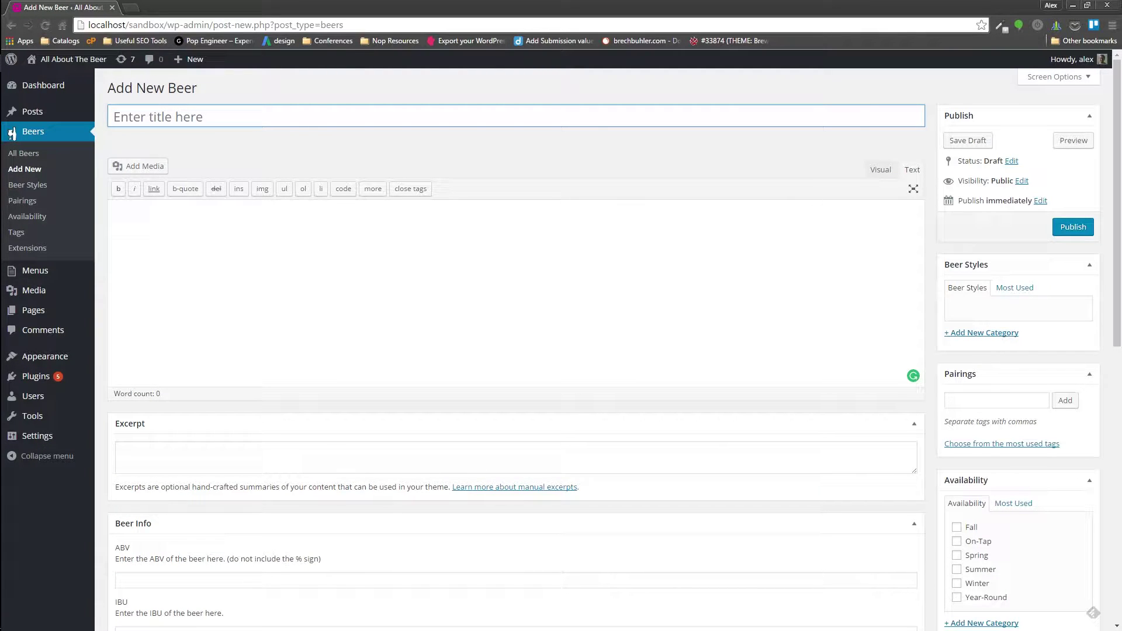
Open the Easy Beer Lister CSV Import tool.
mouse_move(45, 356)
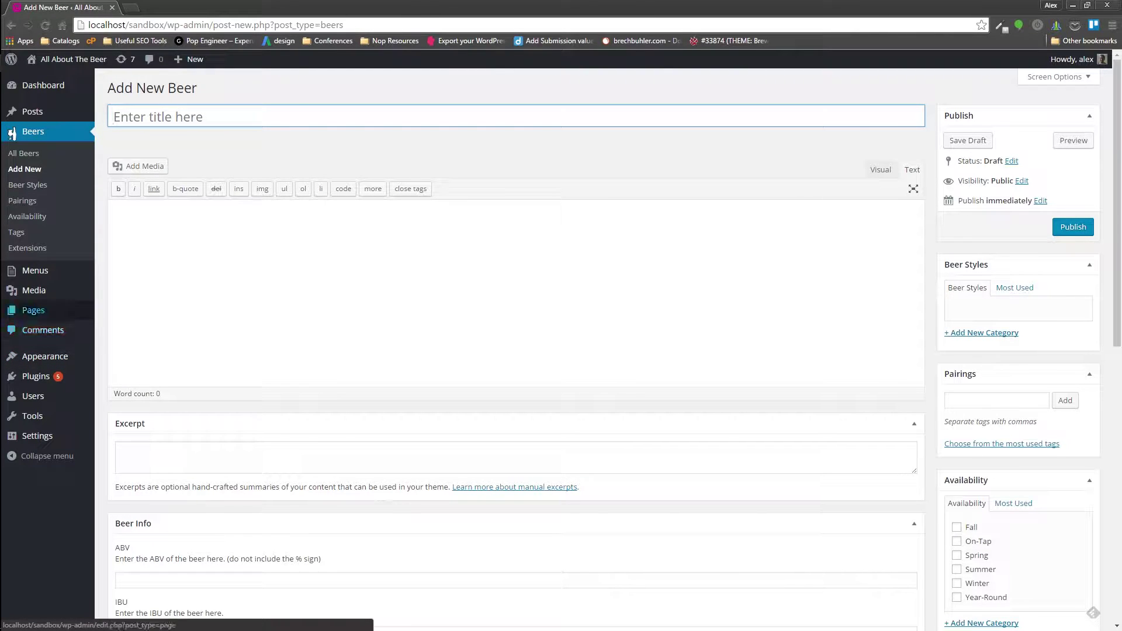
mouse_move(36, 376)
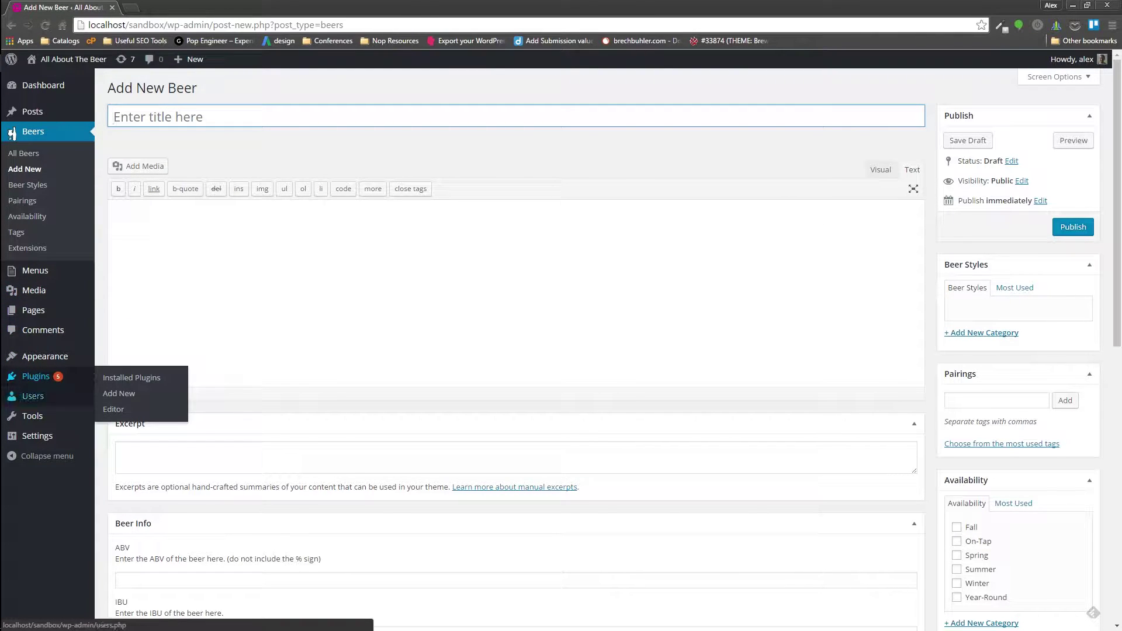
mouse_move(32, 416)
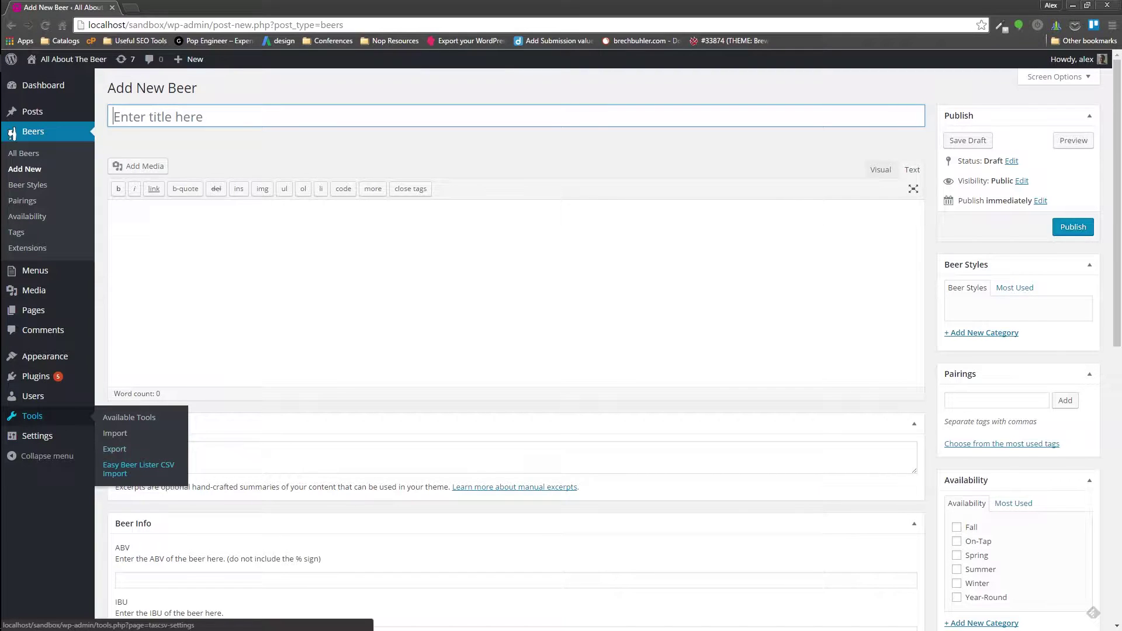
left_click(139, 468)
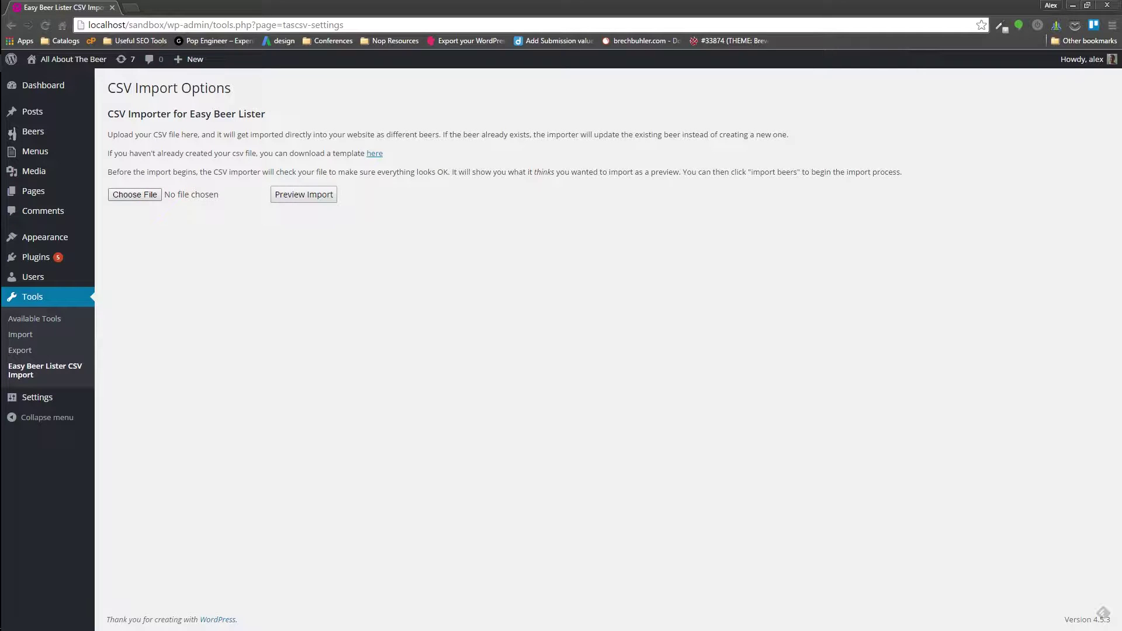
left_click(134, 194)
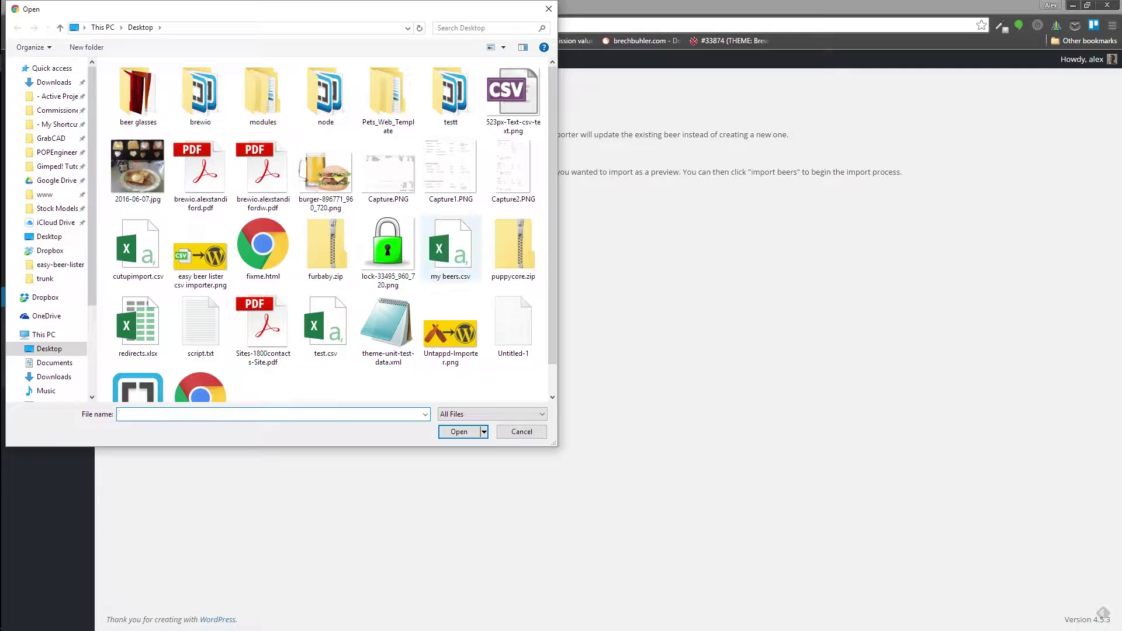
left_click(450, 249)
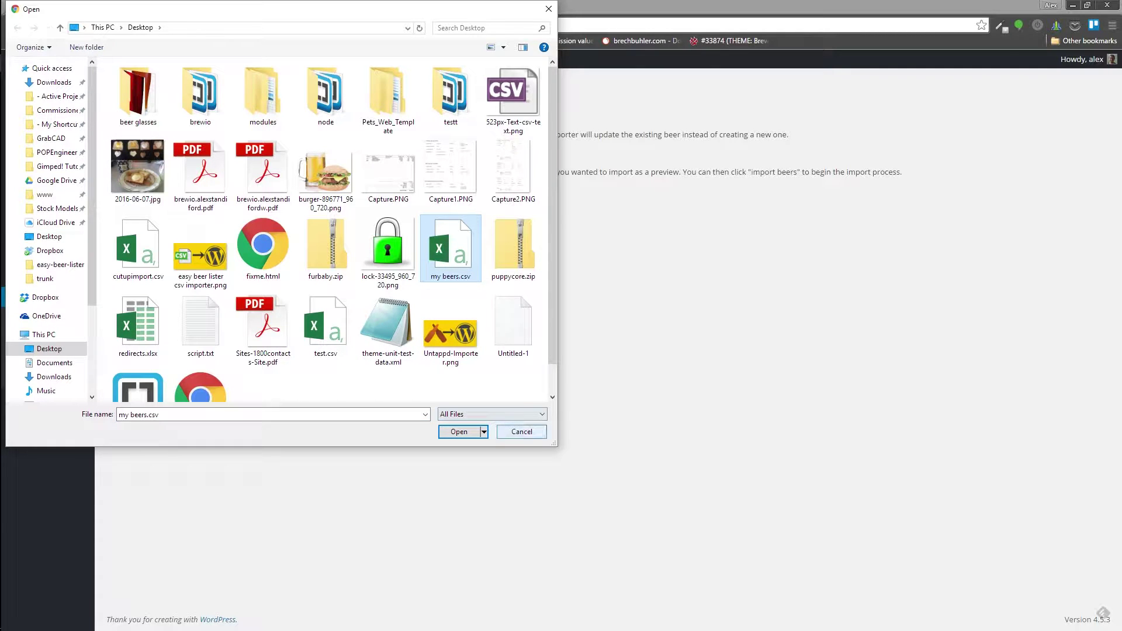
left_click(521, 431)
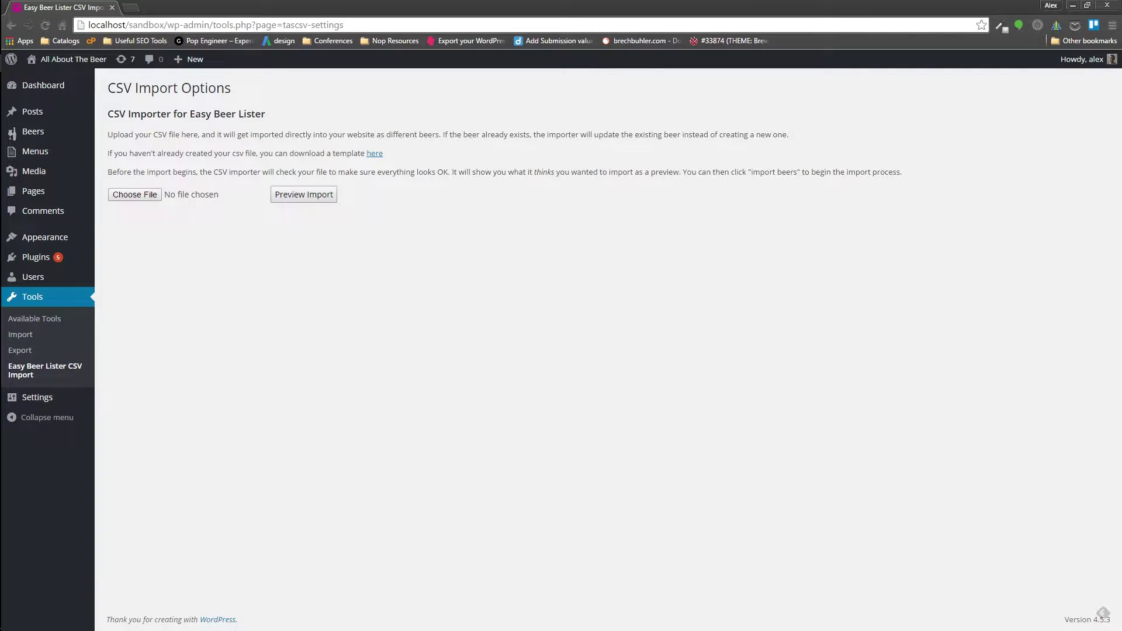
Launch Excel and open the recent file my beers.csv.
mouse_move(49, 226)
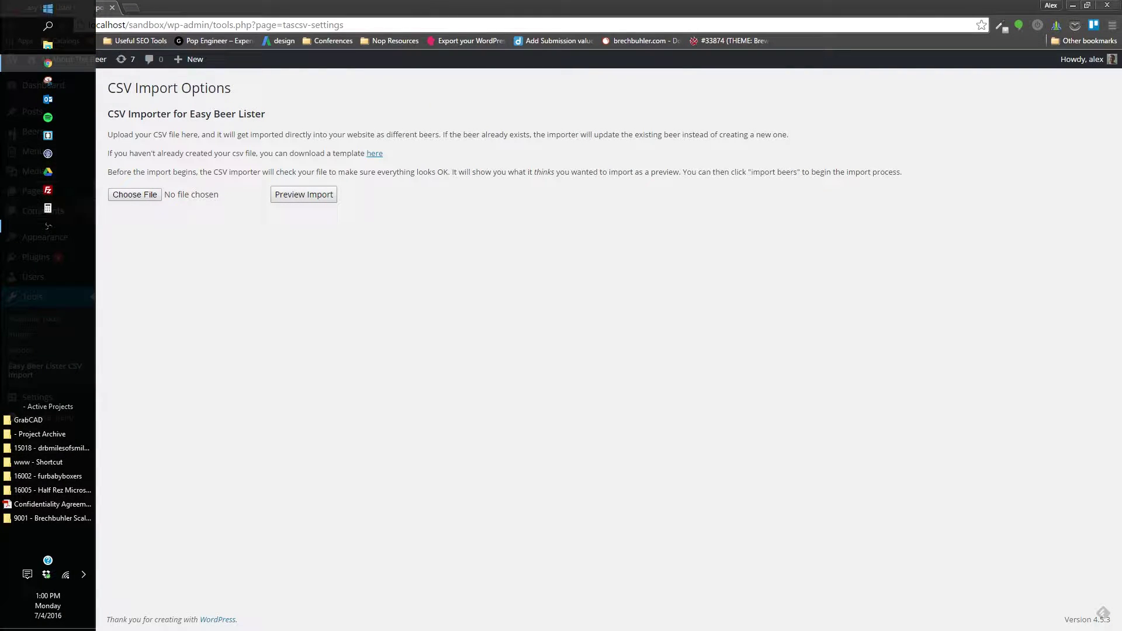
key("super")
type("excel")
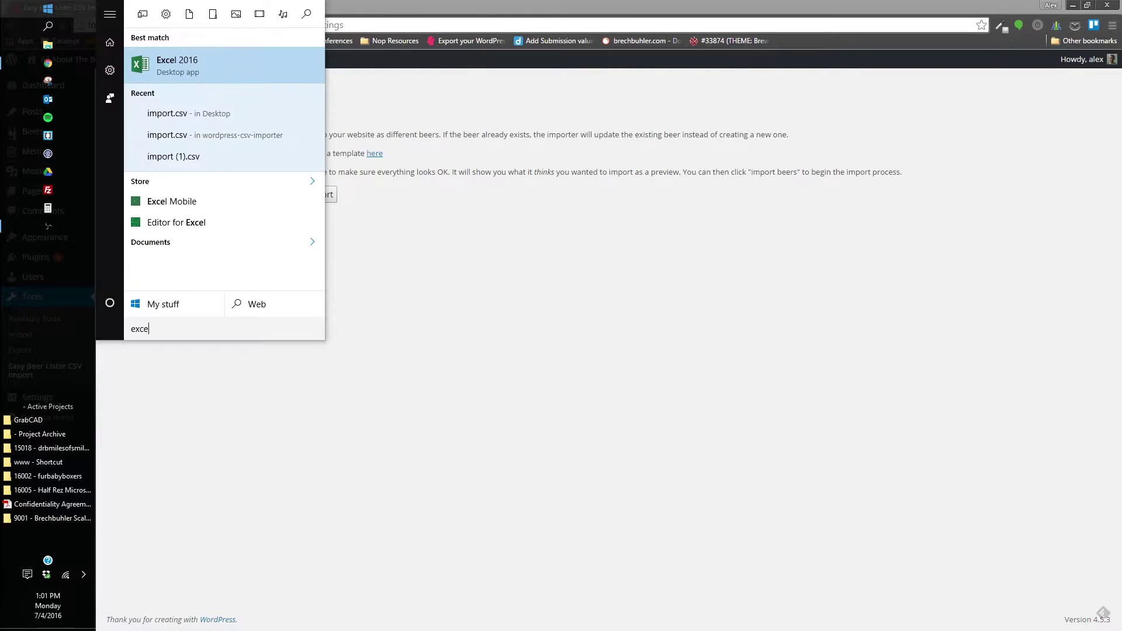
key("Return")
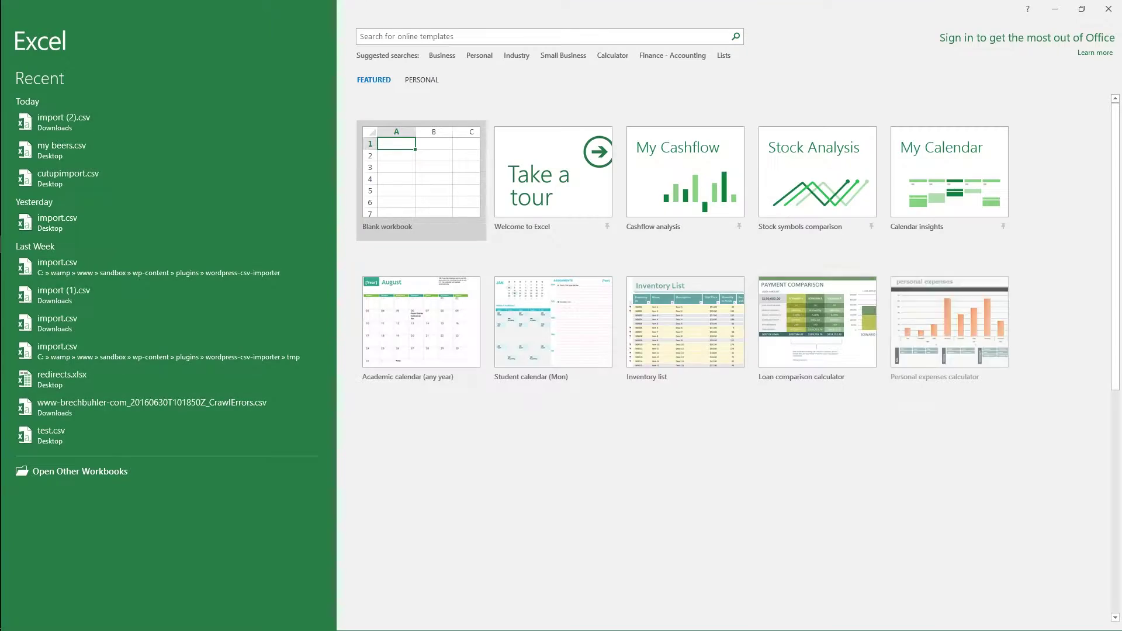
left_click(76, 150)
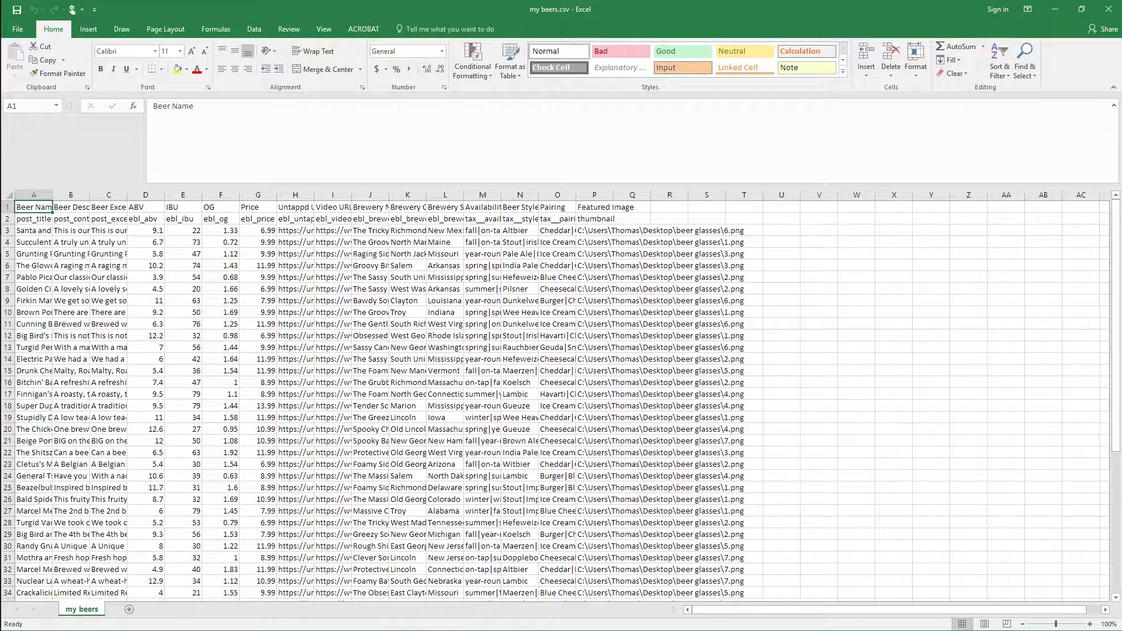
Widen the Beer Name column, and auto-fit all column widths of the sheet to their contents.
left_click_drag(52, 195, 150, 195)
left_click(9, 195)
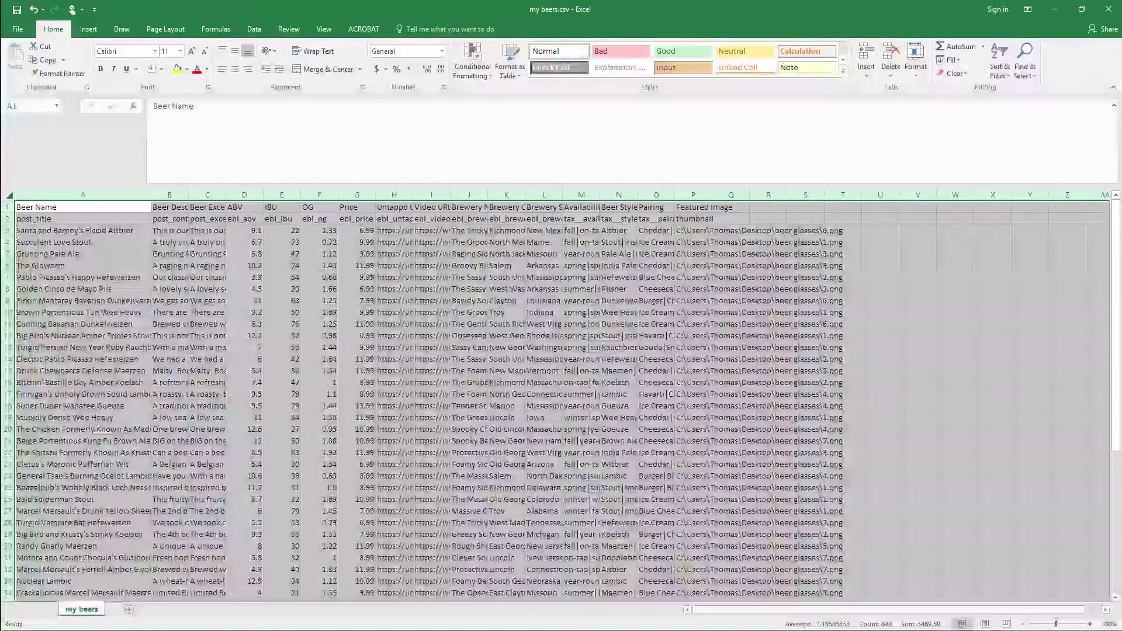
double_click(151, 195)
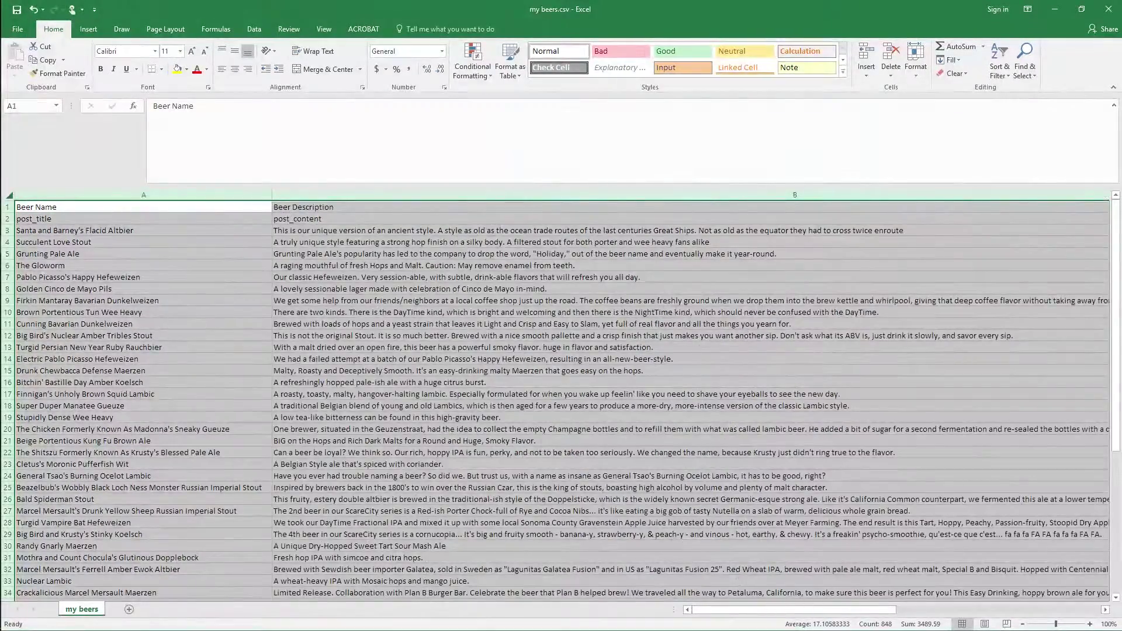
Examine the header row of the beer spreadsheet column by column, from Beer Name through to Featured Image.
left_click(87, 230)
key("Up")
key("Up")
key("Right")
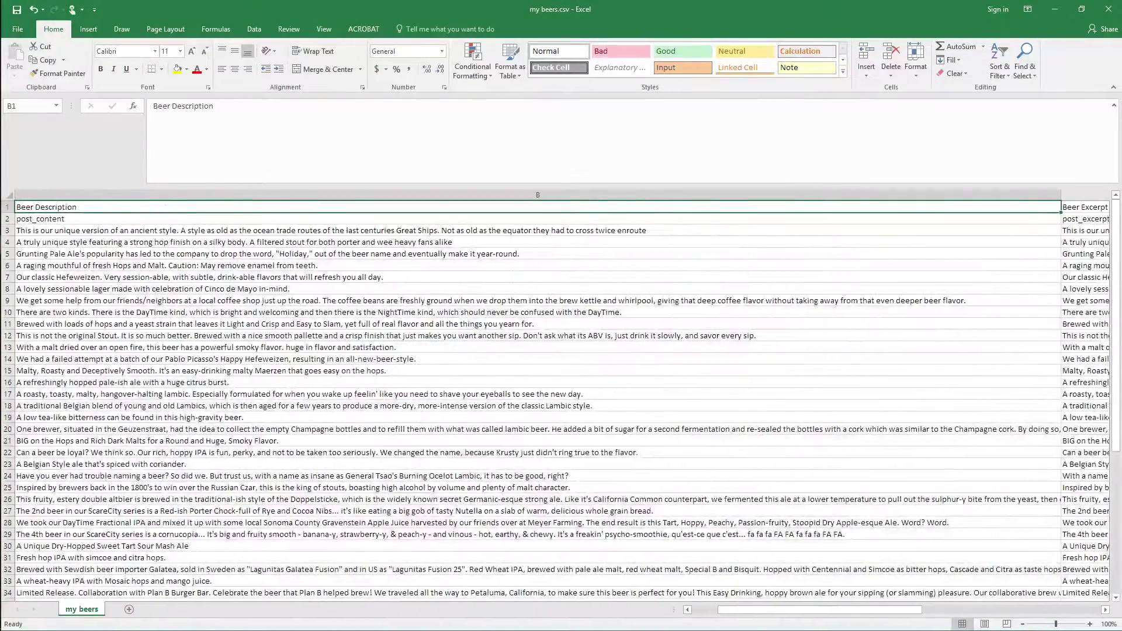
key("Right")
key("Right")
key("Right")
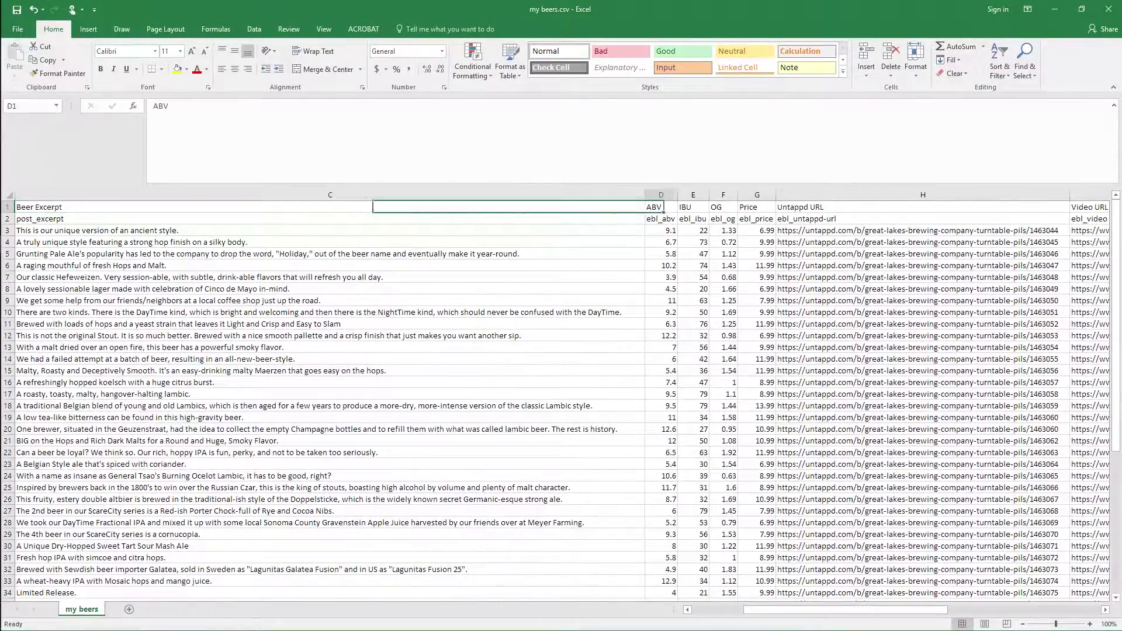
key("Right")
key("Right")
key("Right")
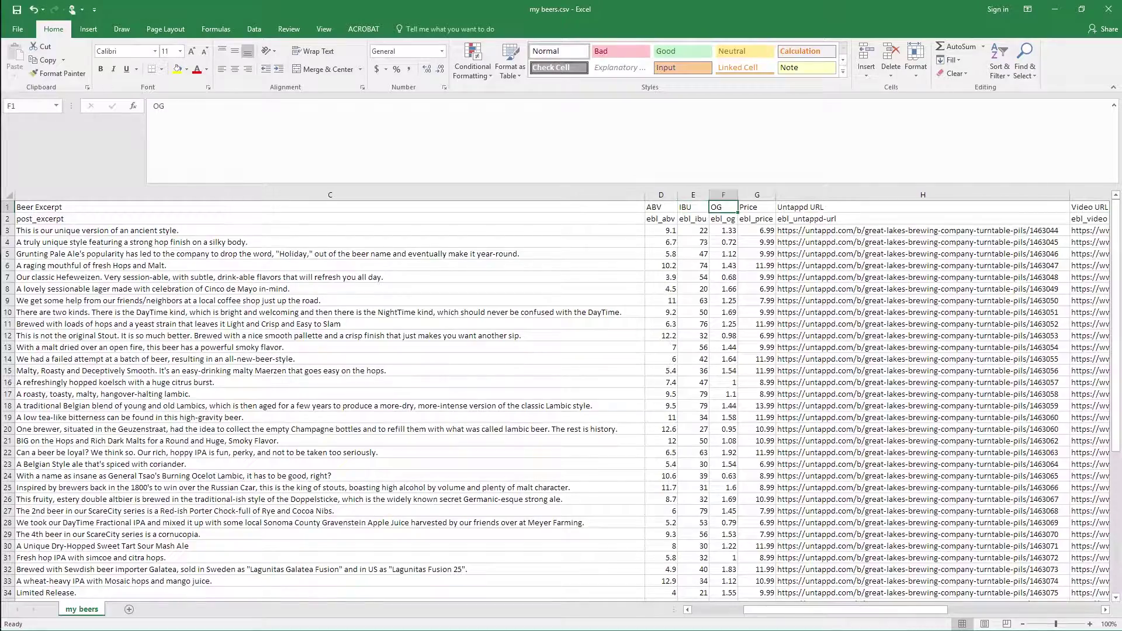
key("Right")
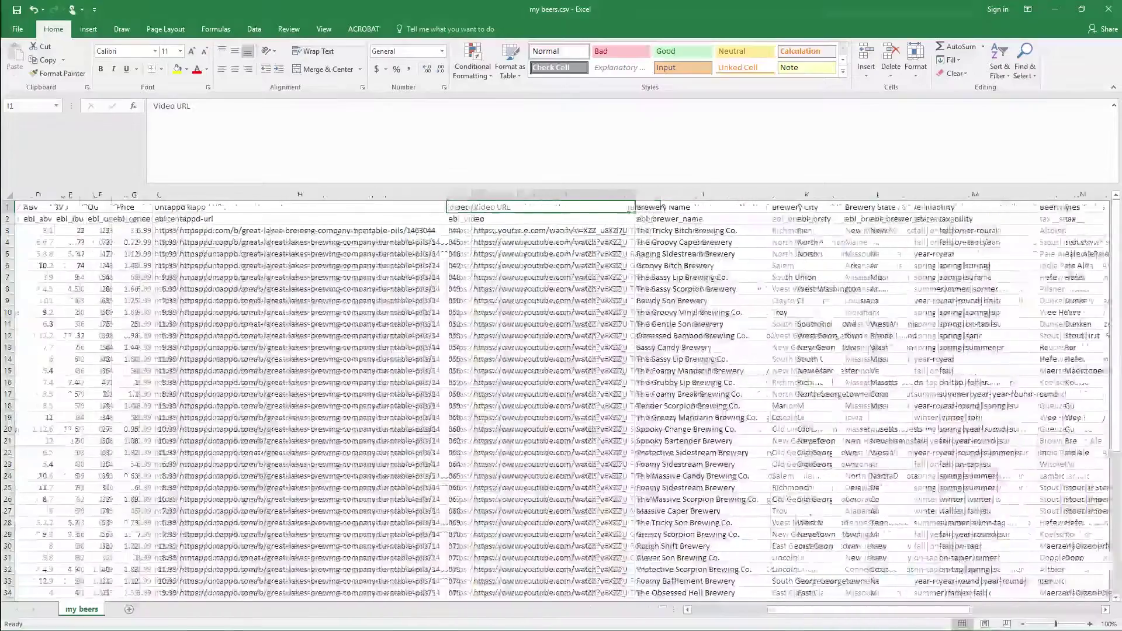
key("Left")
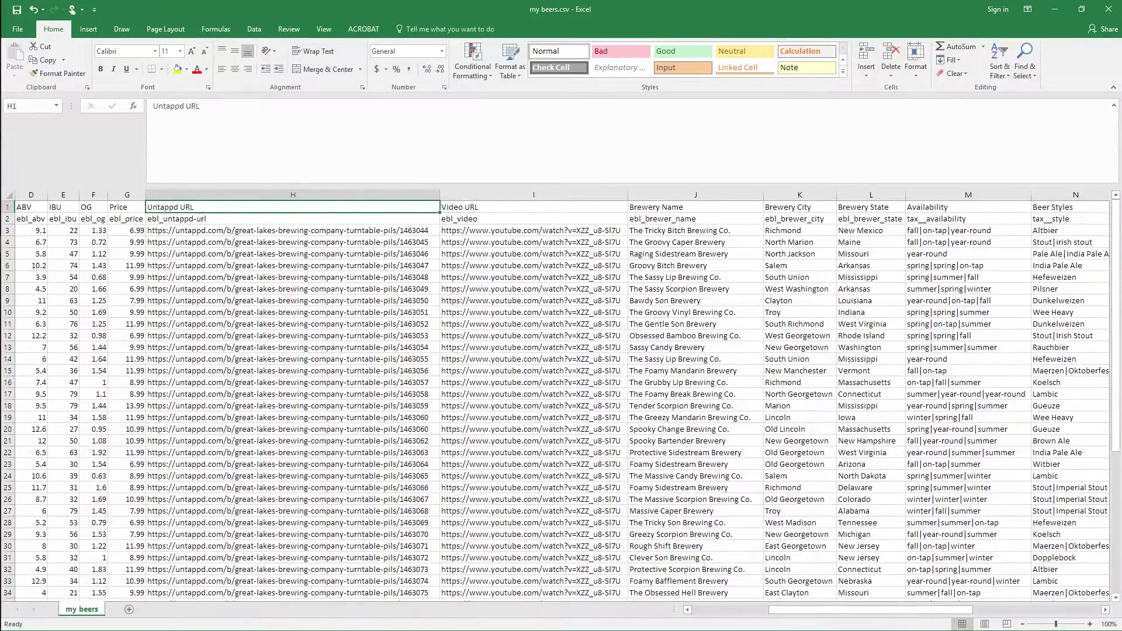
key("Right")
key("Right")
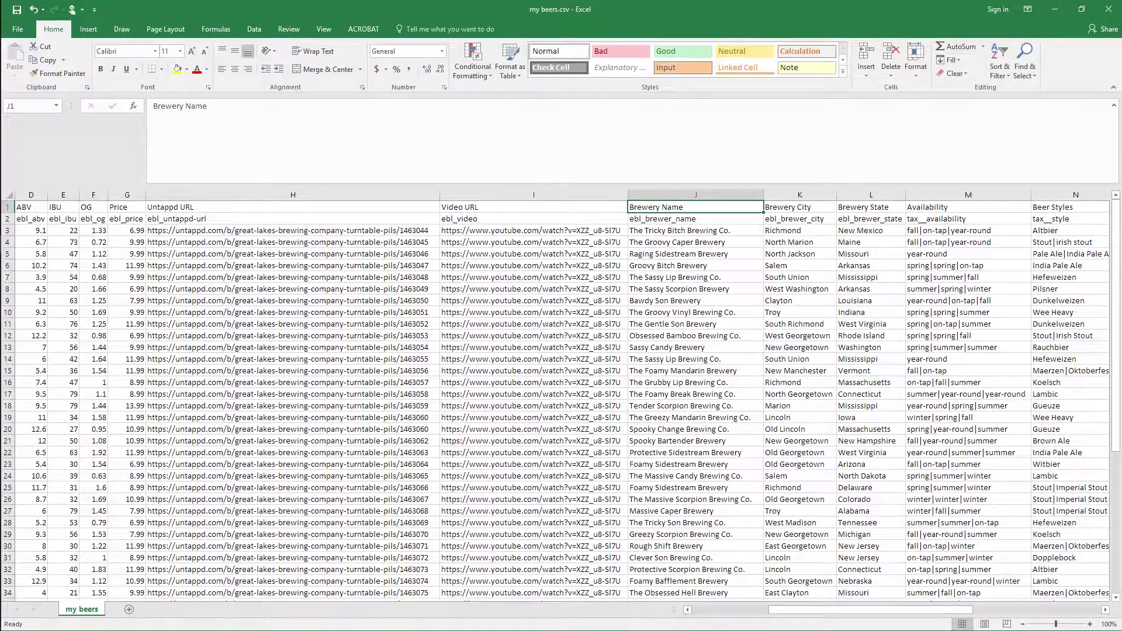
key("Right")
key("Right")
key("Right")
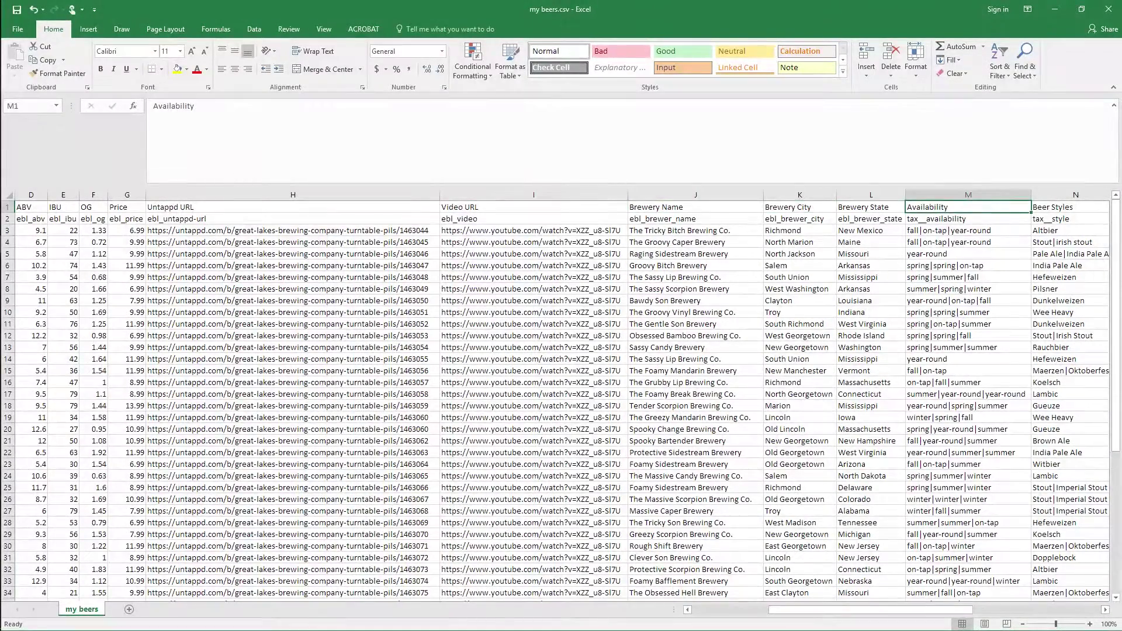
key("Right")
key("Right")
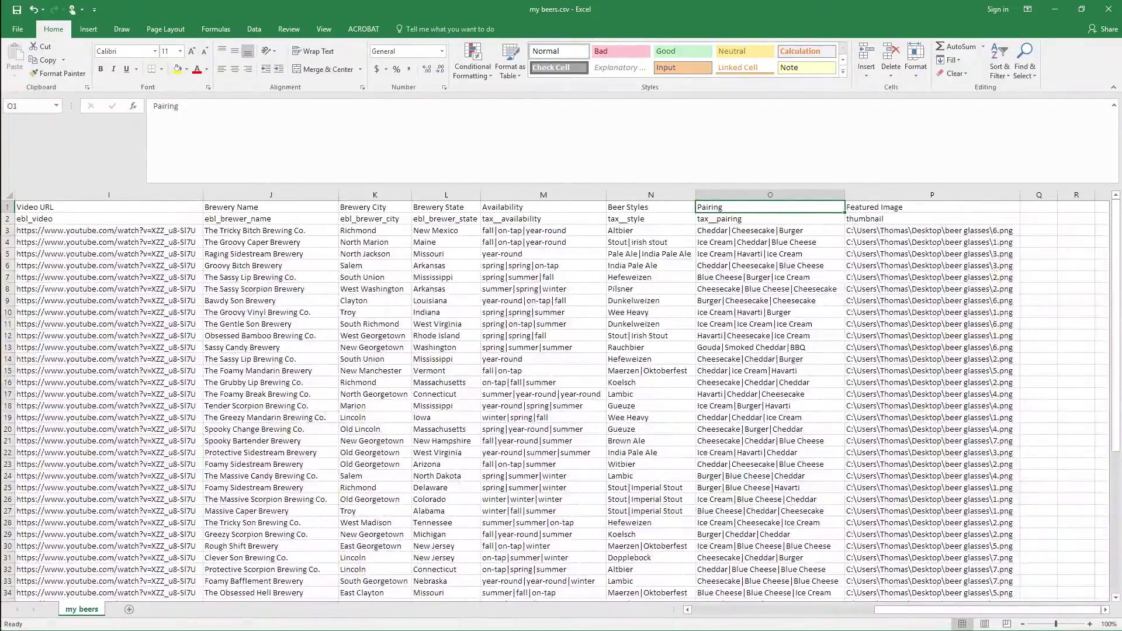
key("Right")
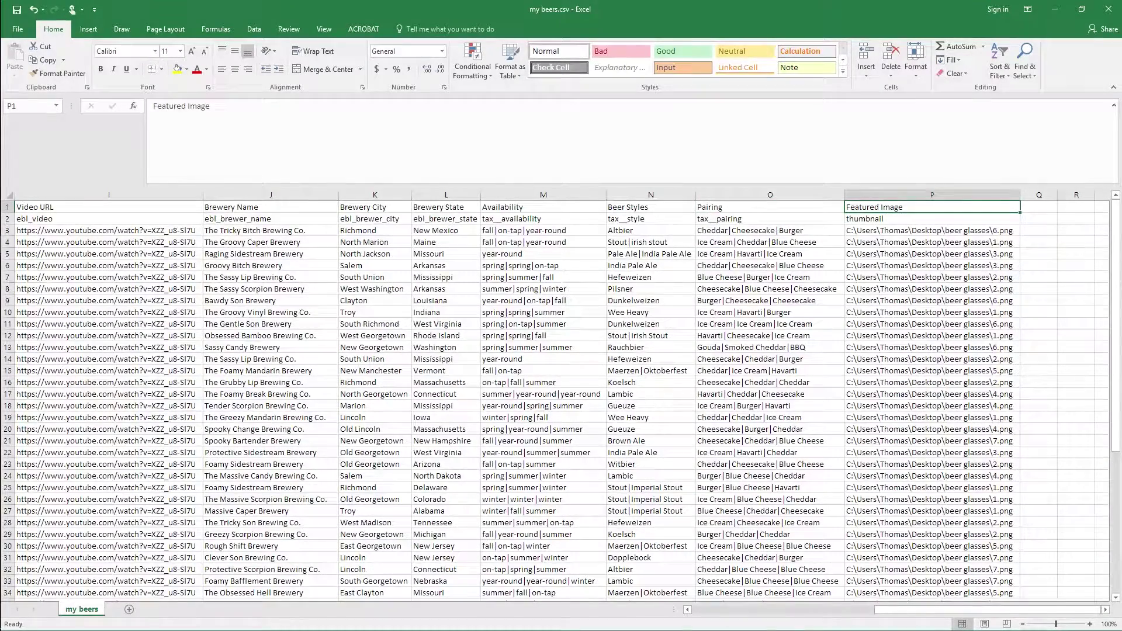
Return to the Beer Name column and look through the beer names down to row 13.
key("Left")
key("Left")
key("Left")
key("Left")
key("Left")
key("Left")
key("Left")
key("Left")
key("Left")
key("Left")
key("Left")
key("Left")
key("Left")
key("Left")
key("Left")
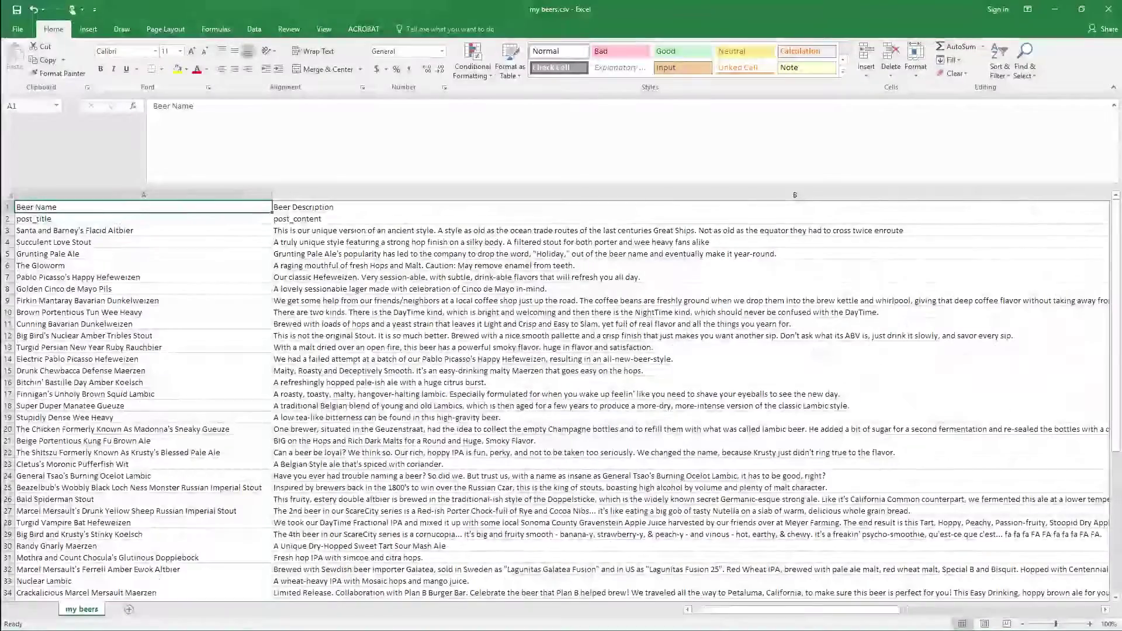
key("Down")
key("Down")
key("Down")
key("Down")
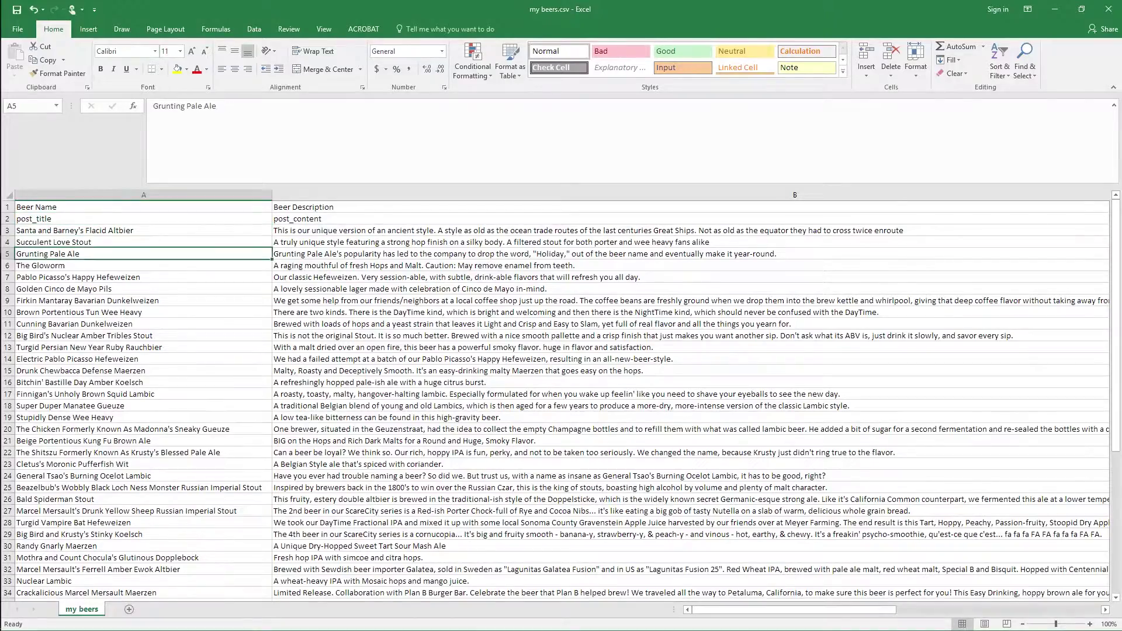
key("Down")
key("Down")
key("Down")
key("Down")
key("Down")
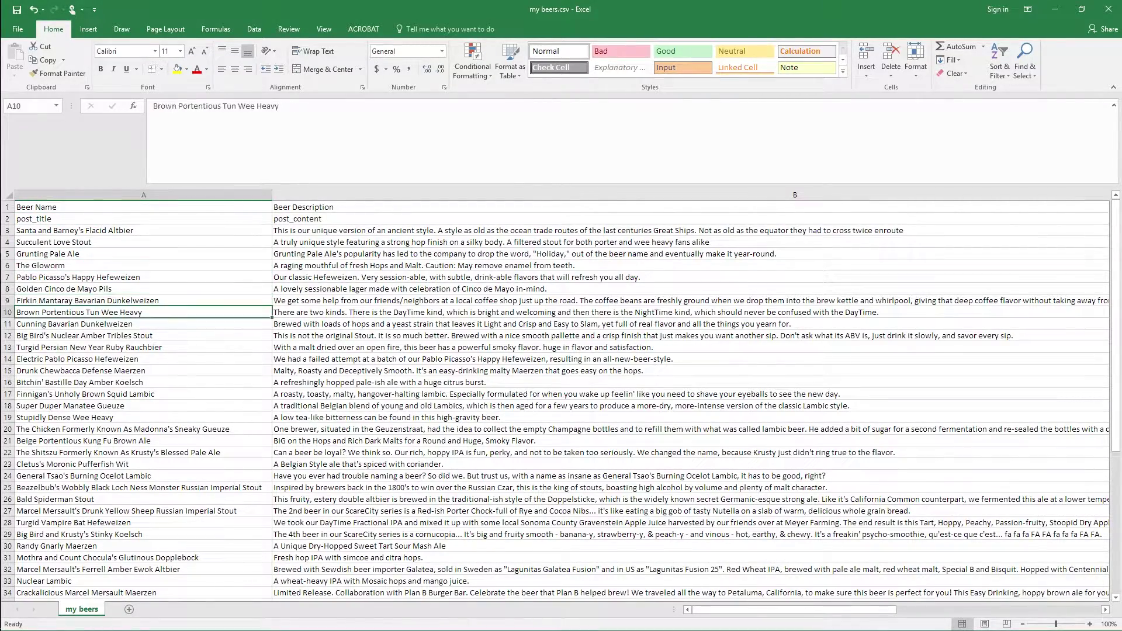
key("Down")
key("Down")
key("Down")
Examine the values of the beer in row 13 across its columns, including availability, beer style and pairing.
key("Right")
key("Right")
key("Right")
key("Right")
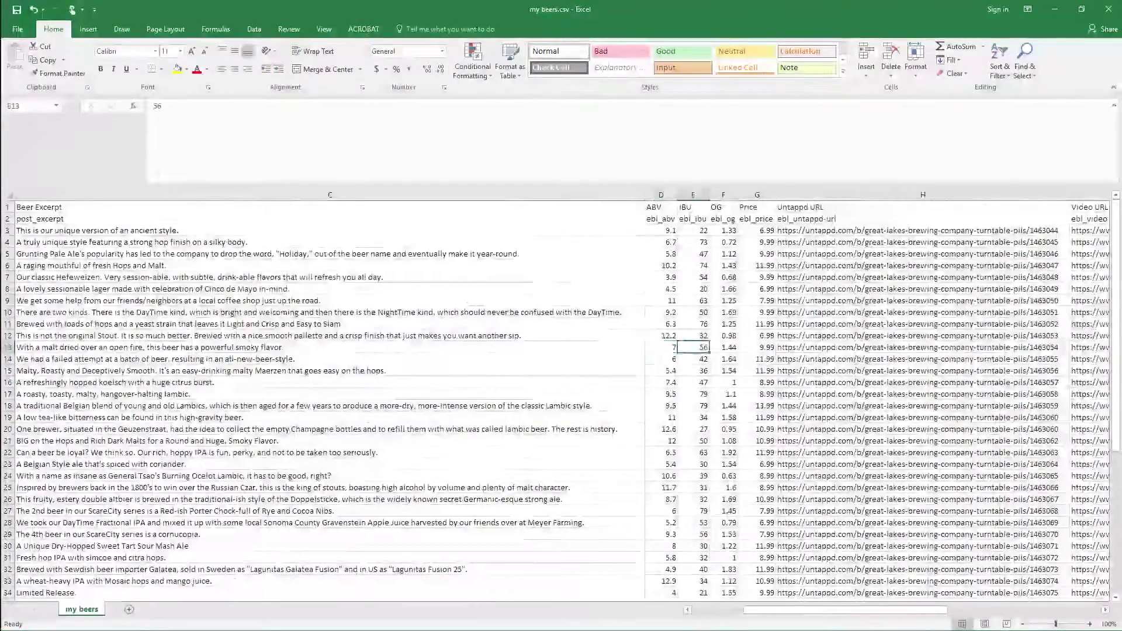
key("Right")
key("Right")
key("Right")
key("Right")
key("Right")
key("Right")
key("Right")
key("Right")
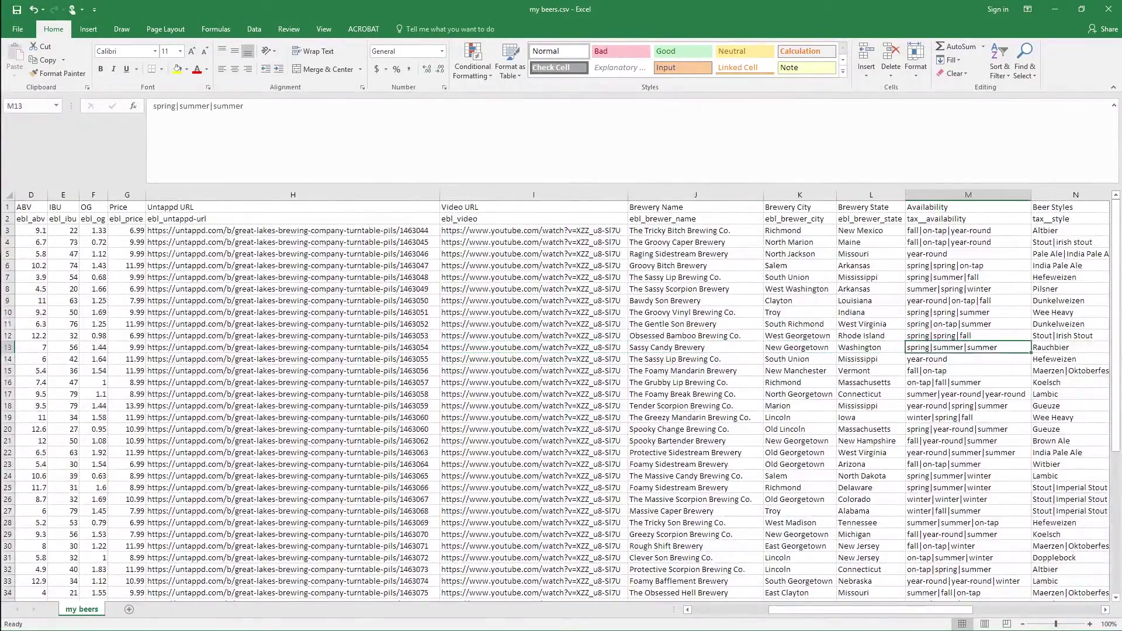
key("Right")
key("Right")
key("Right")
key("Left")
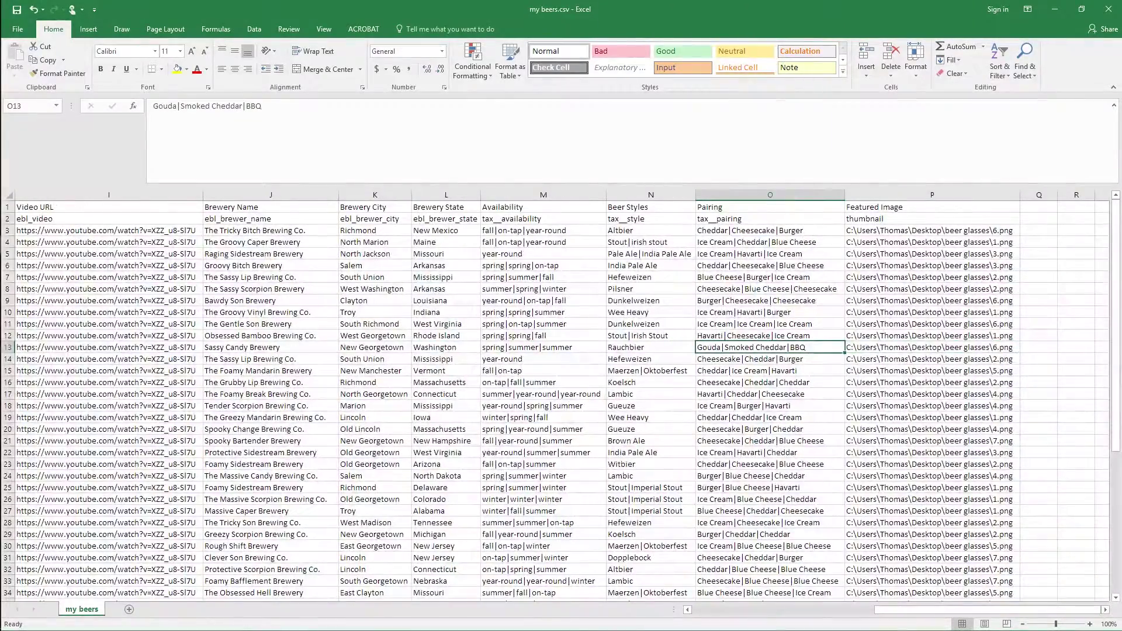
key("Left")
key("Left")
key("Left")
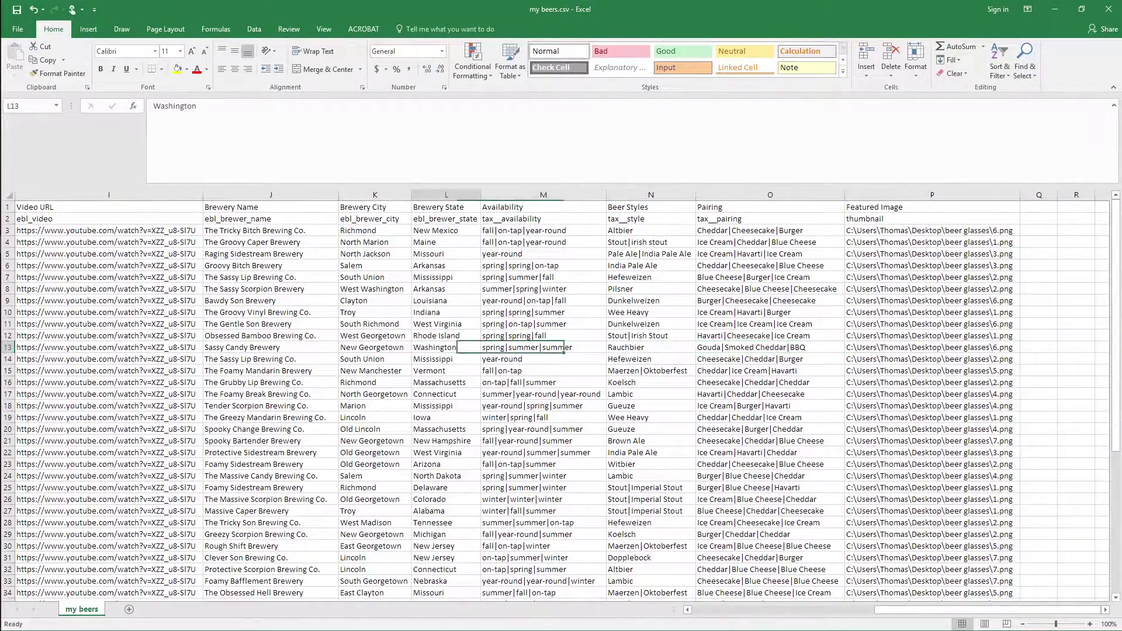
Return to cell A1 and close my beers.csv without saving the changes.
key("Home")
left_click(144, 207)
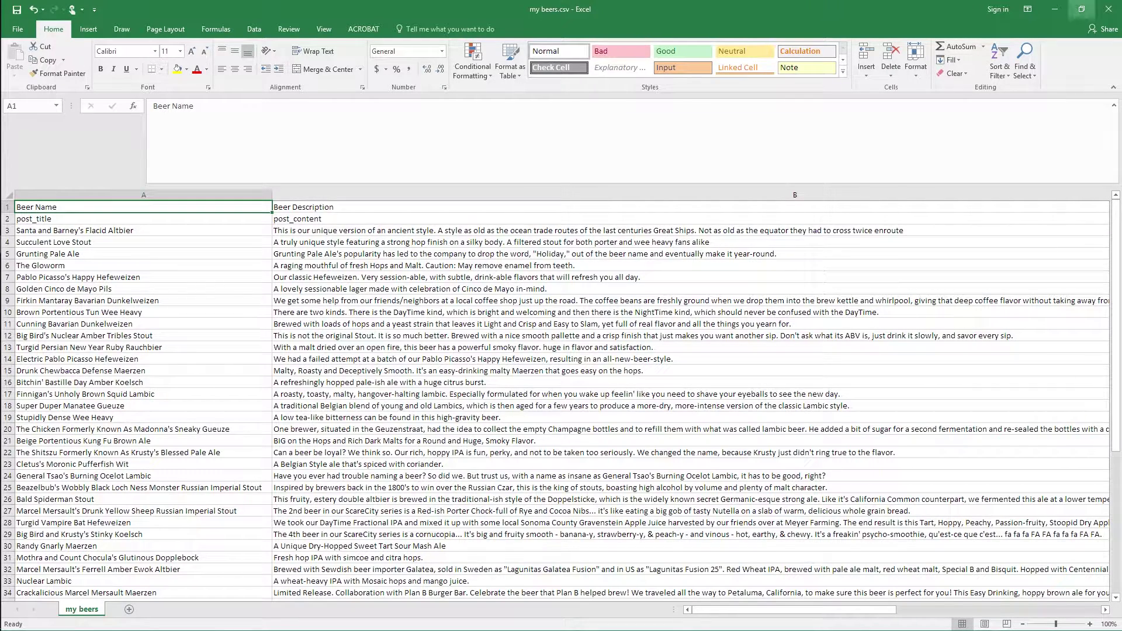
left_click(1108, 8)
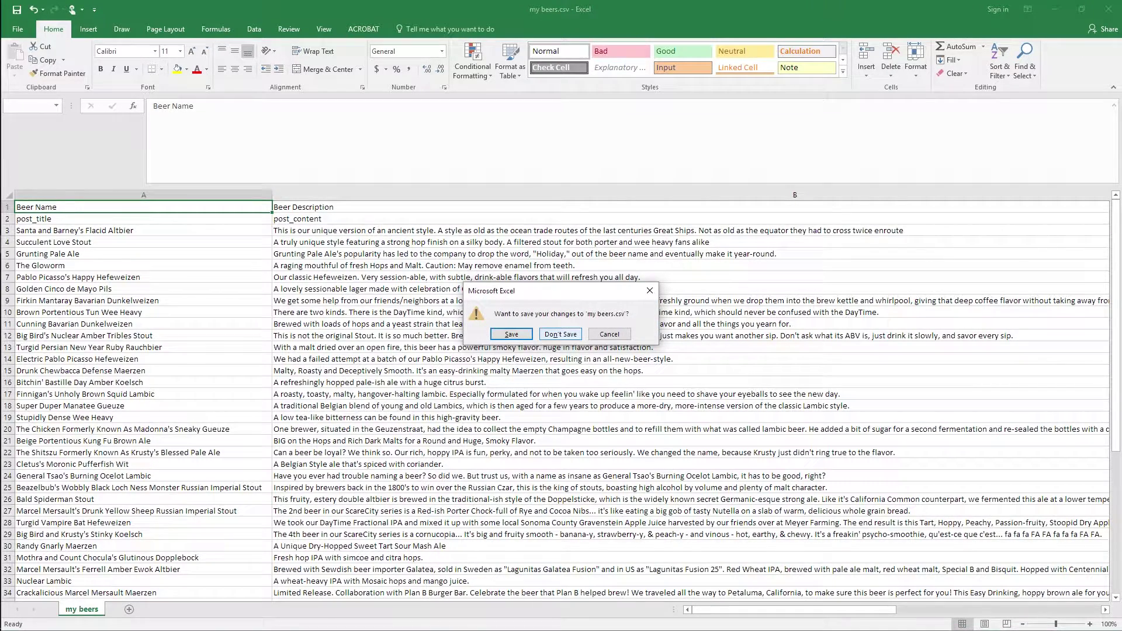
left_click(560, 334)
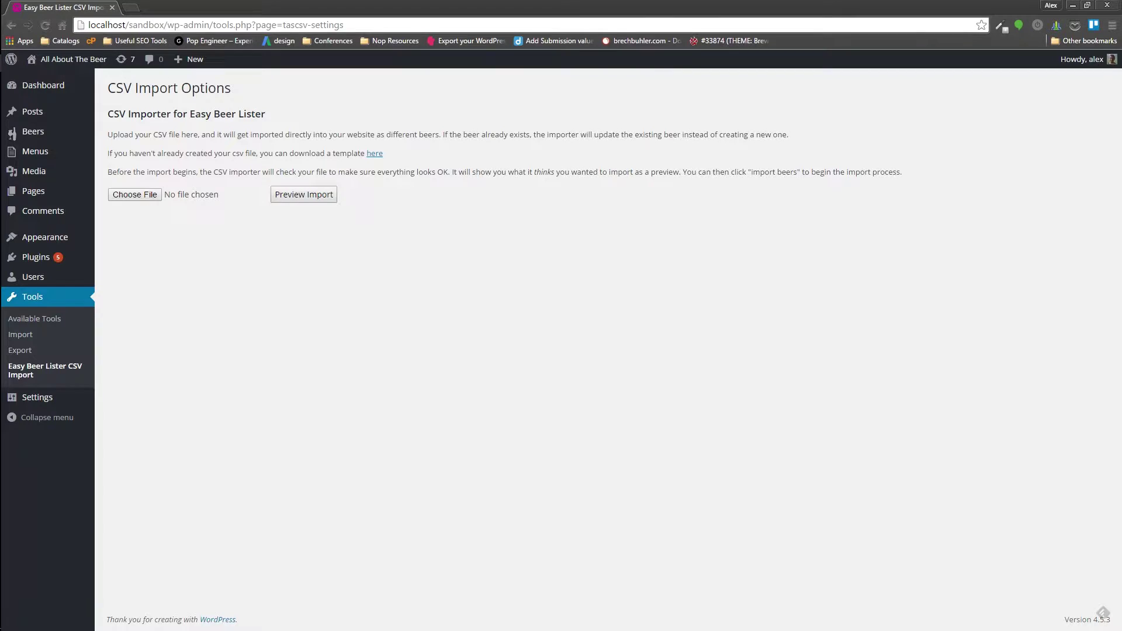
Choose my beers.csv from the Desktop as the import file and generate the import preview.
left_click(151, 195)
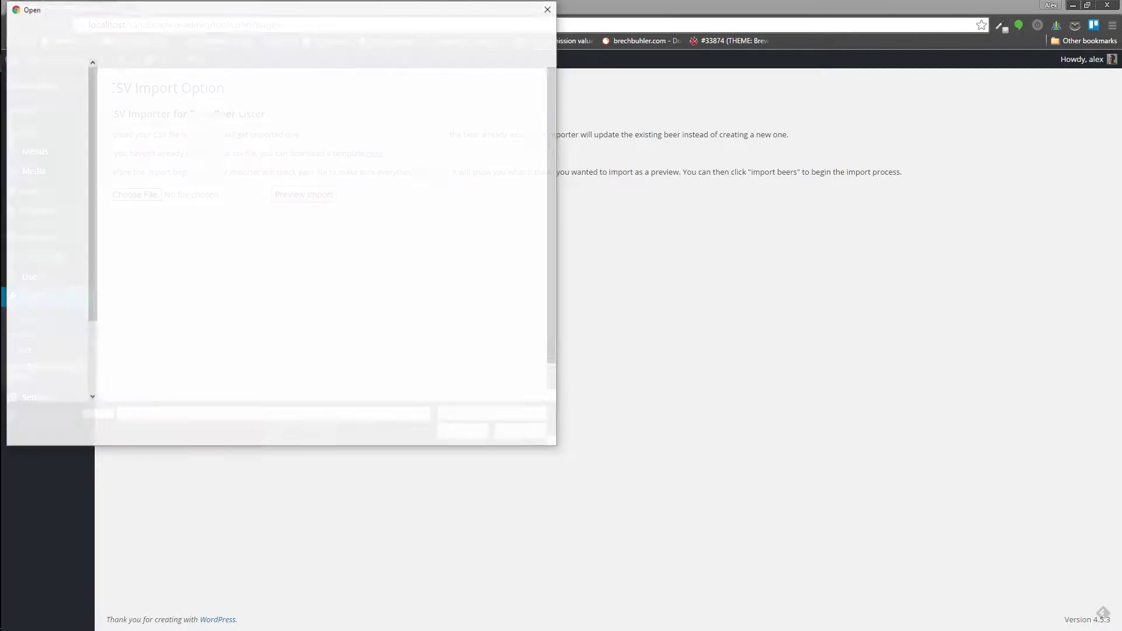
left_click(450, 250)
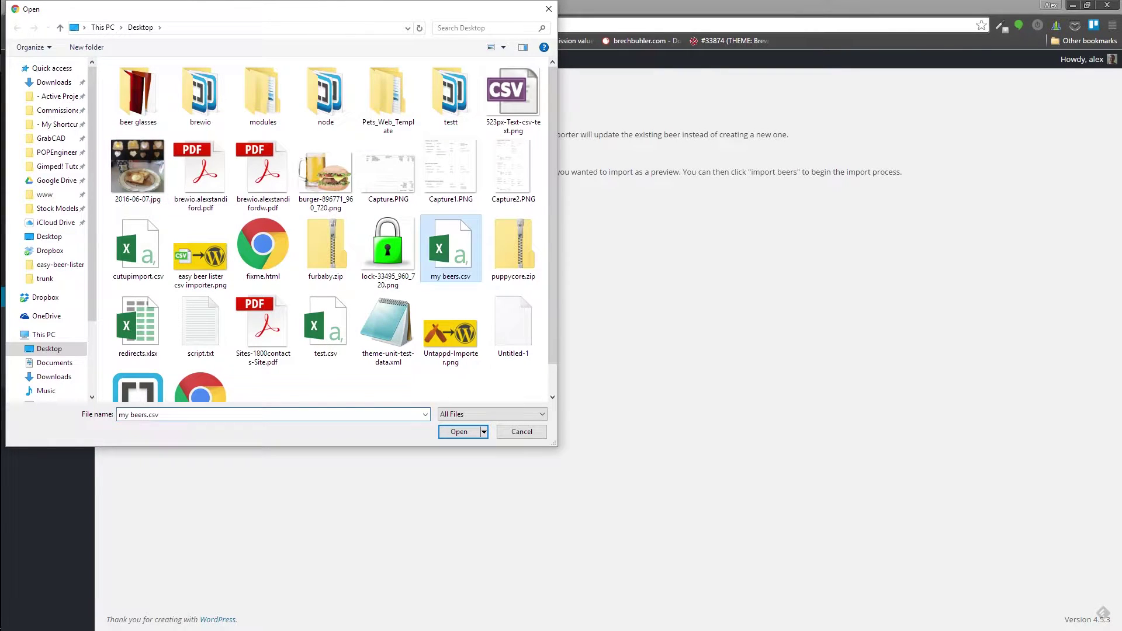
left_click(458, 431)
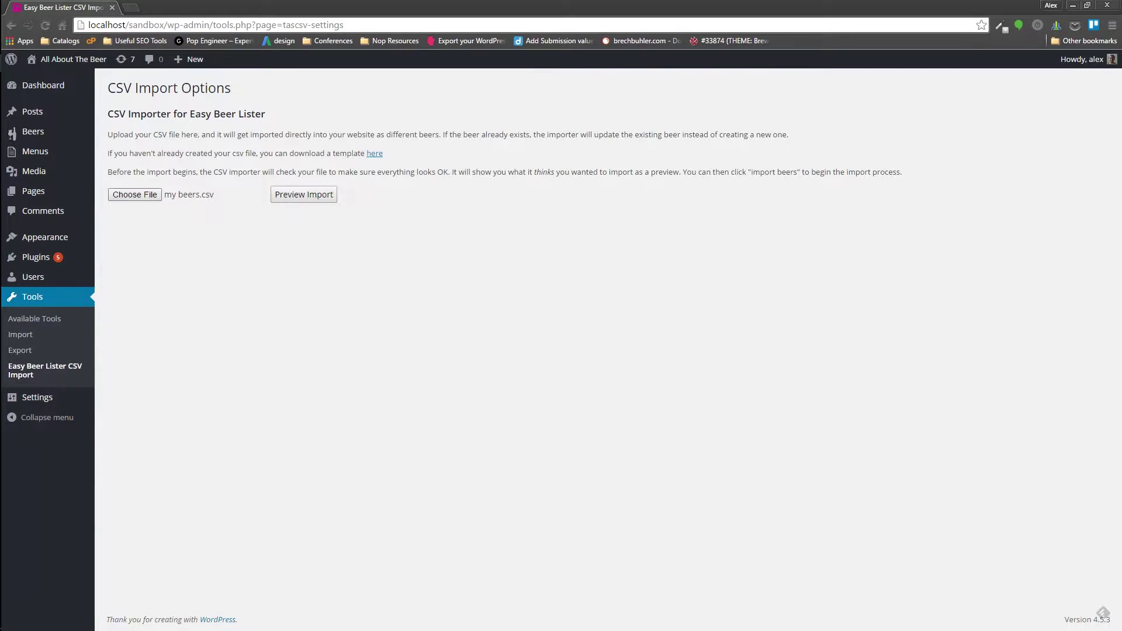
left_click(304, 194)
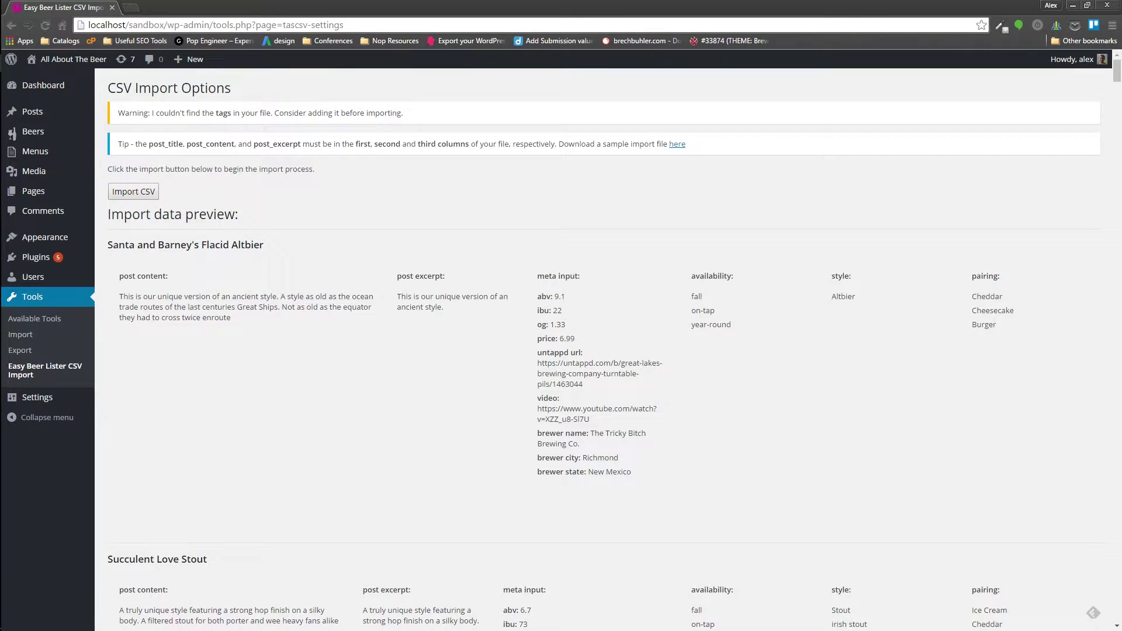
Examine the missing tags warning and look through the data preview of the first few beers.
left_click_drag(149, 113, 374, 113)
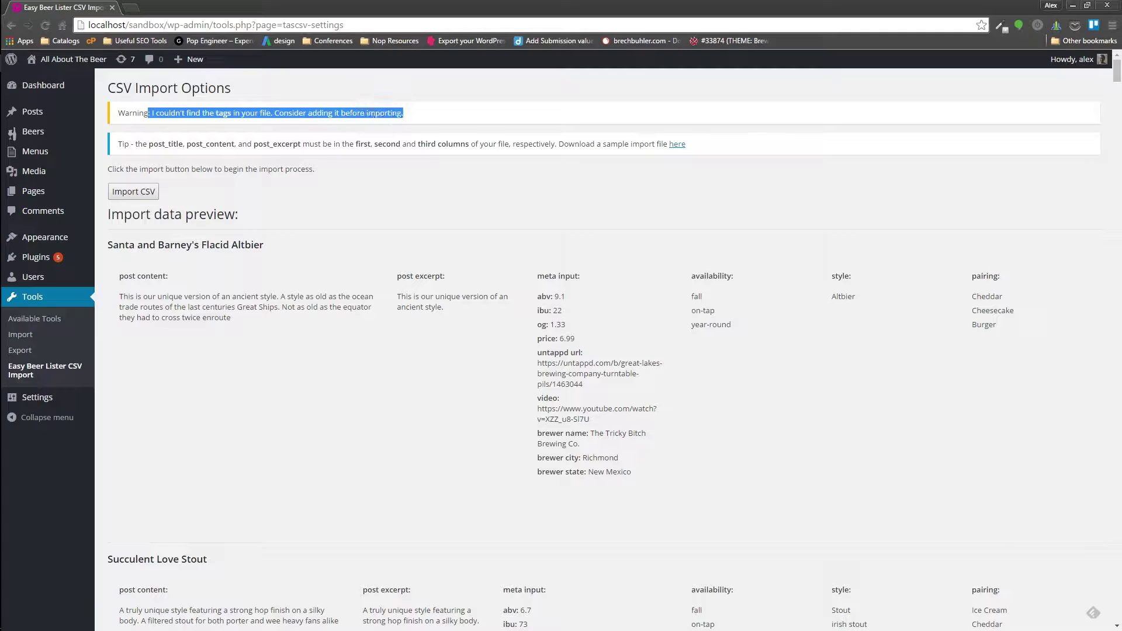
left_click(327, 123)
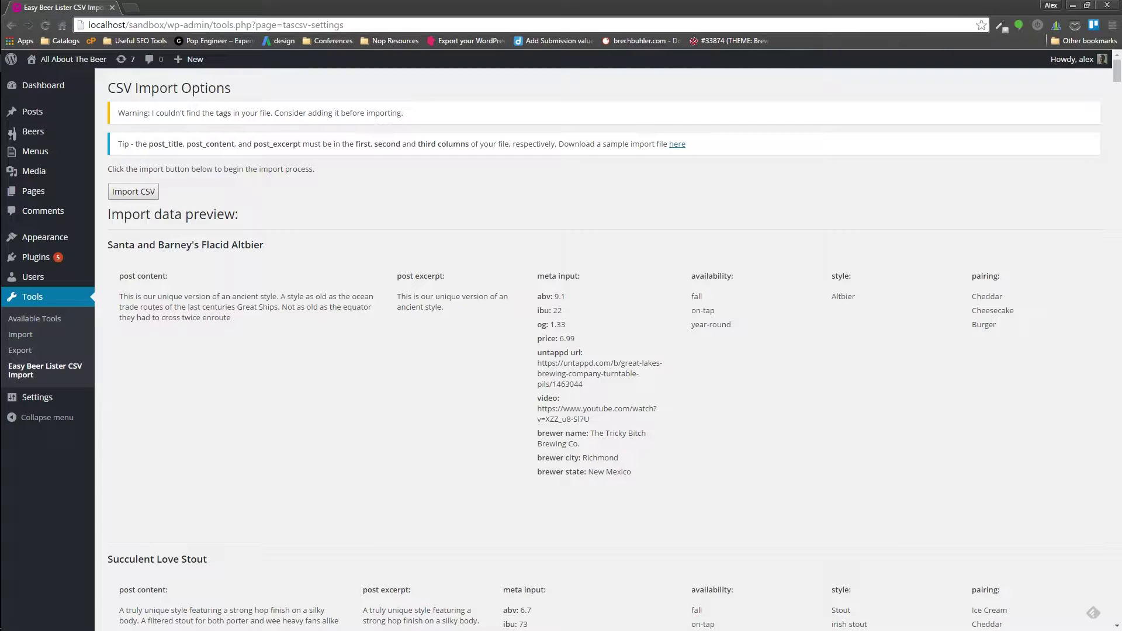
mouse_move(403, 113)
left_mouse_down()
mouse_move(139, 113)
mouse_move(404, 112)
left_mouse_up()
scroll(602, 351, "down", 4)
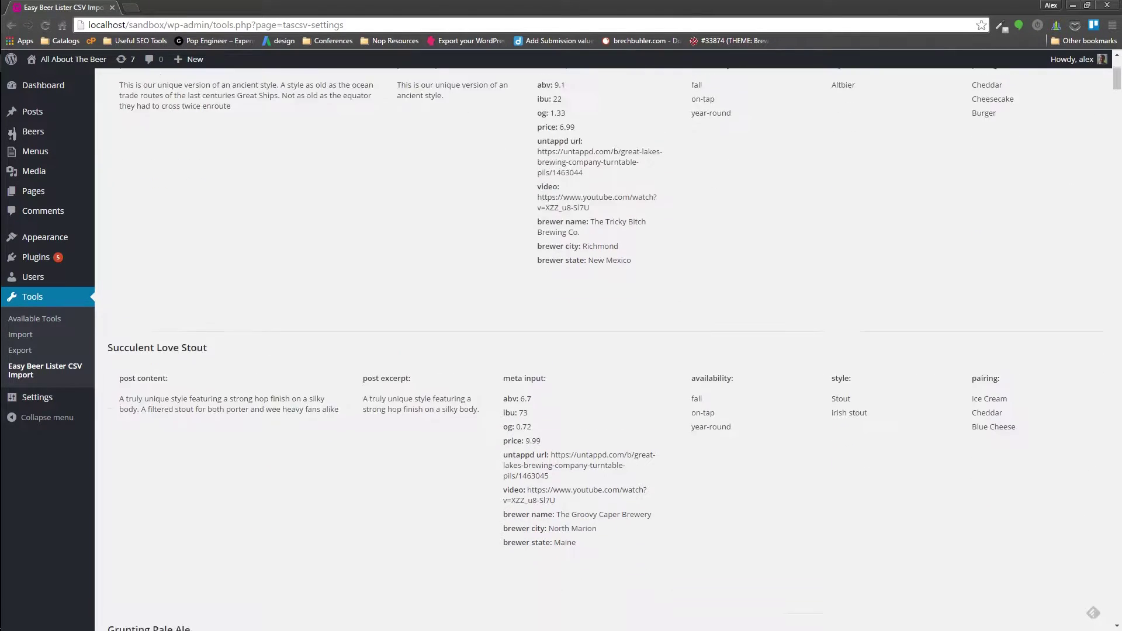
scroll(602, 351, "down", 3)
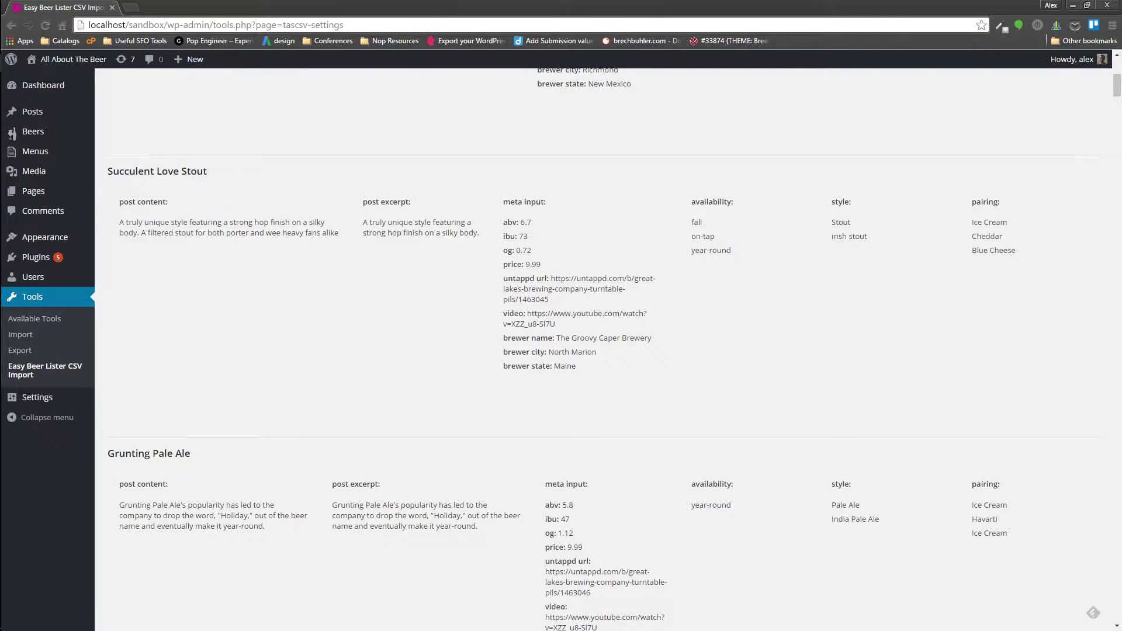
scroll(602, 350, "down", 6)
scroll(602, 351, "up", 1)
scroll(602, 351, "down", 4)
scroll(602, 350, "up", 9)
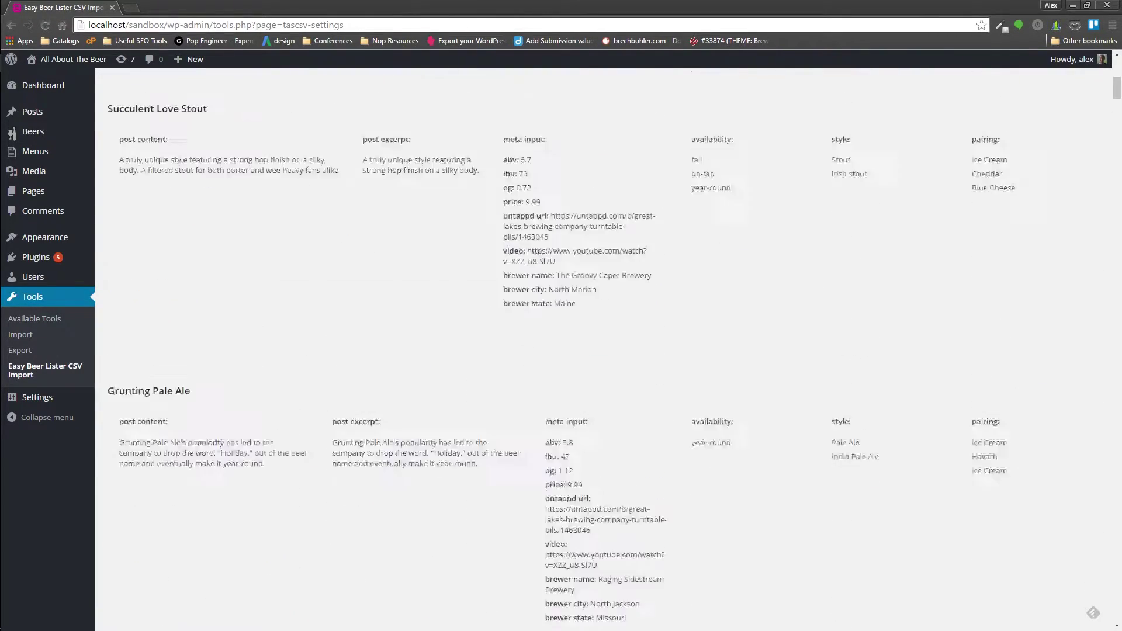
scroll(602, 351, "up", 8)
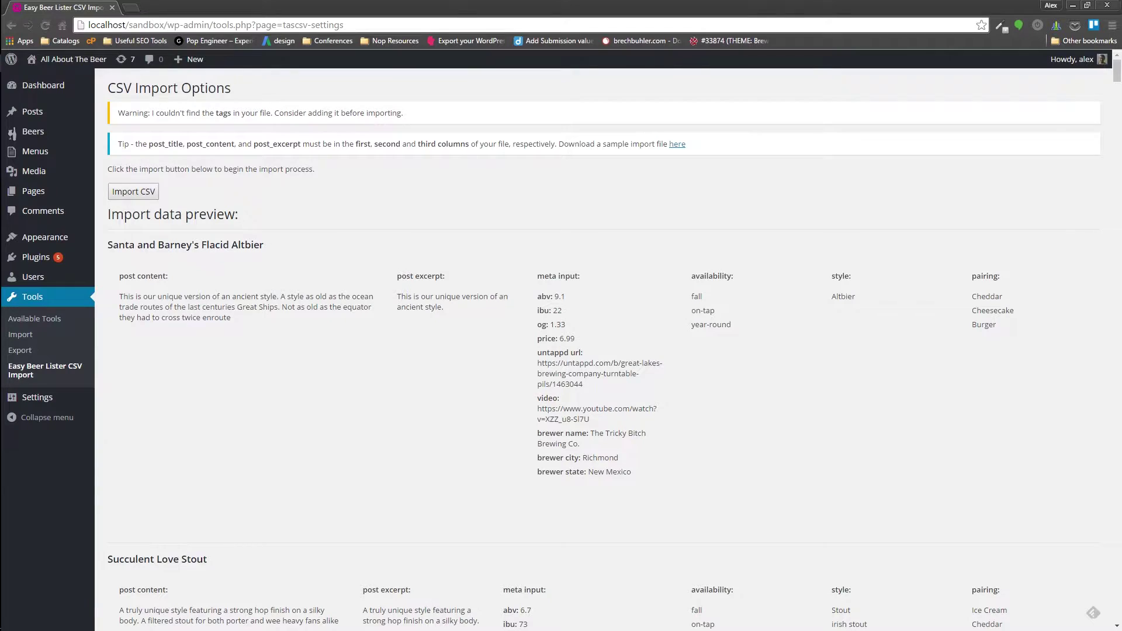
Run the CSV import of the previewed beers and look through the import log from end to start.
left_click(133, 191)
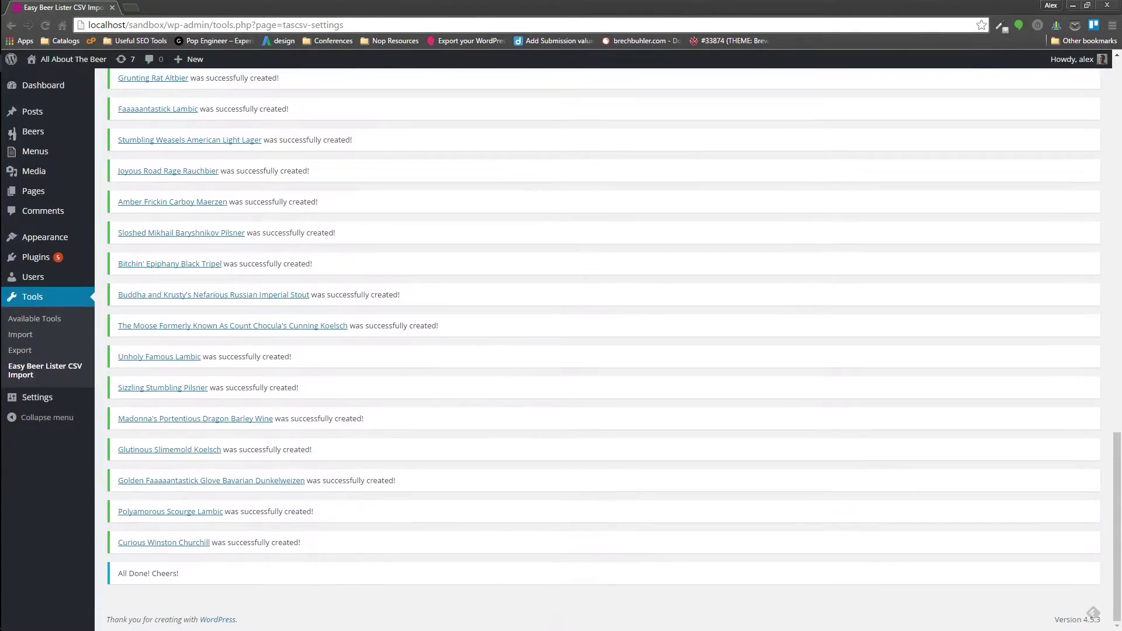
scroll(604, 351, "up", 4)
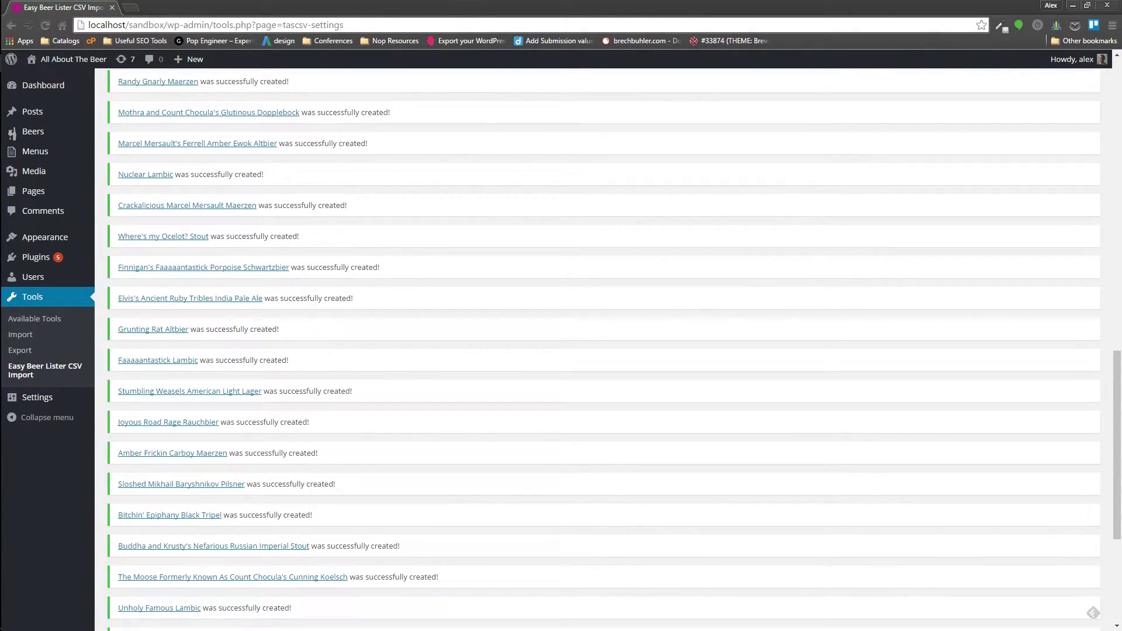
scroll(604, 351, "down", 4)
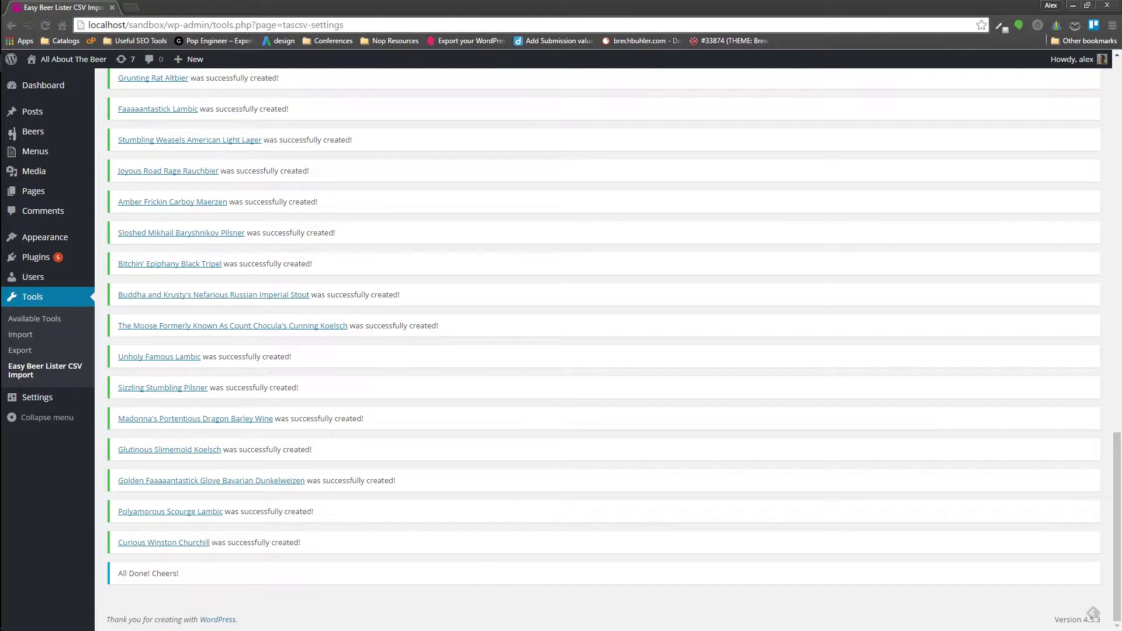
scroll(603, 345, "up", 20)
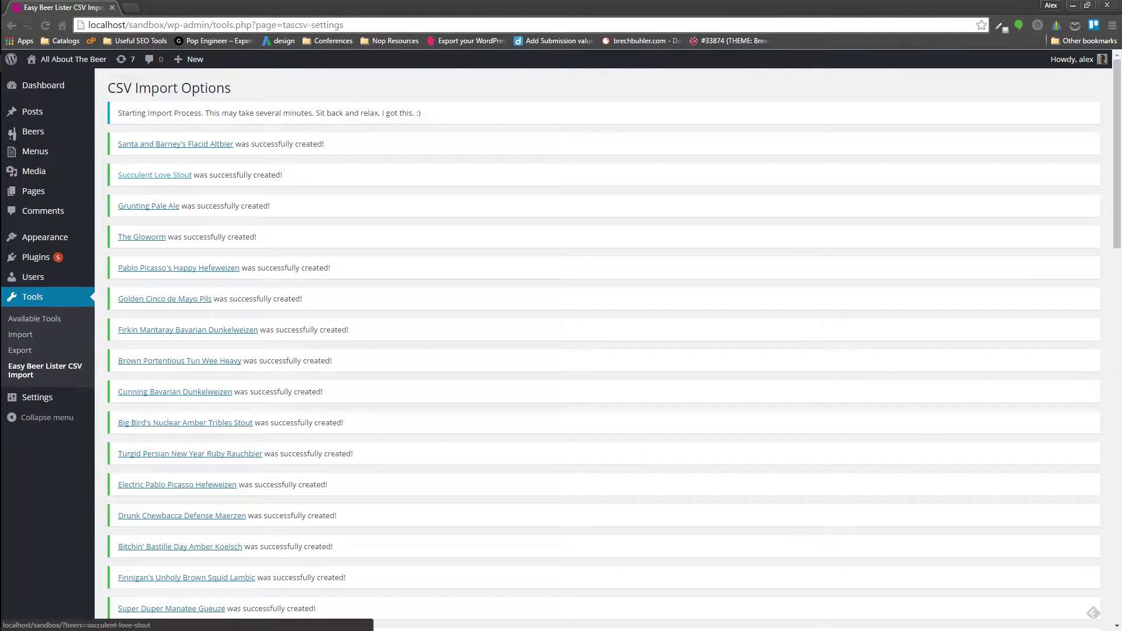
View the imported Succulent Love Stout page down to its pairings, and return to the importer.
left_click(155, 175)
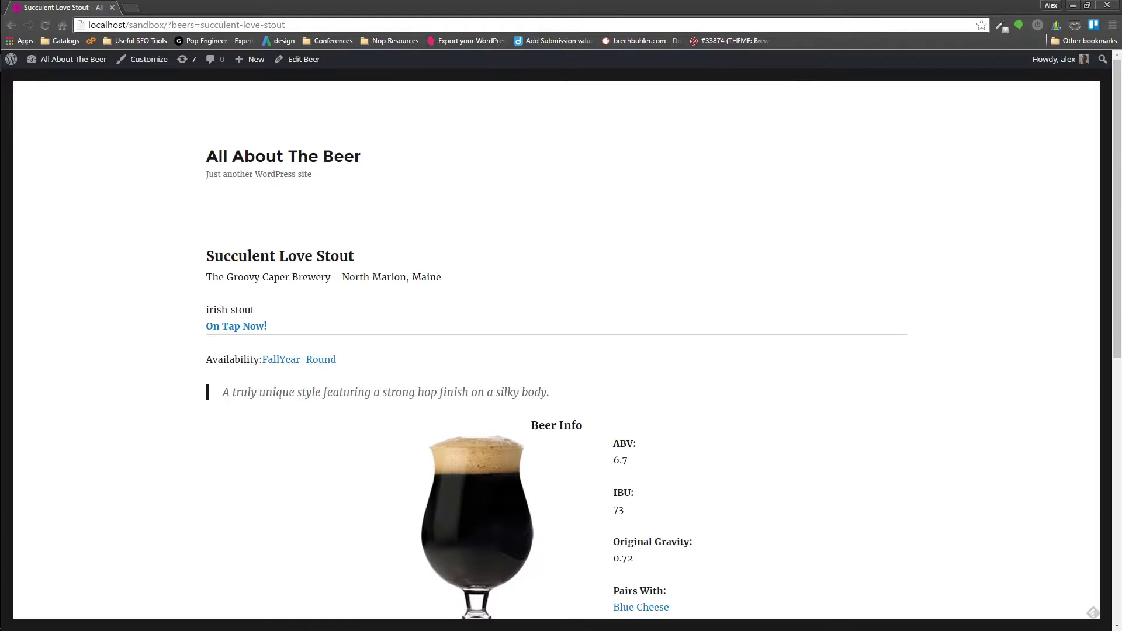
scroll(555, 351, "down", 3)
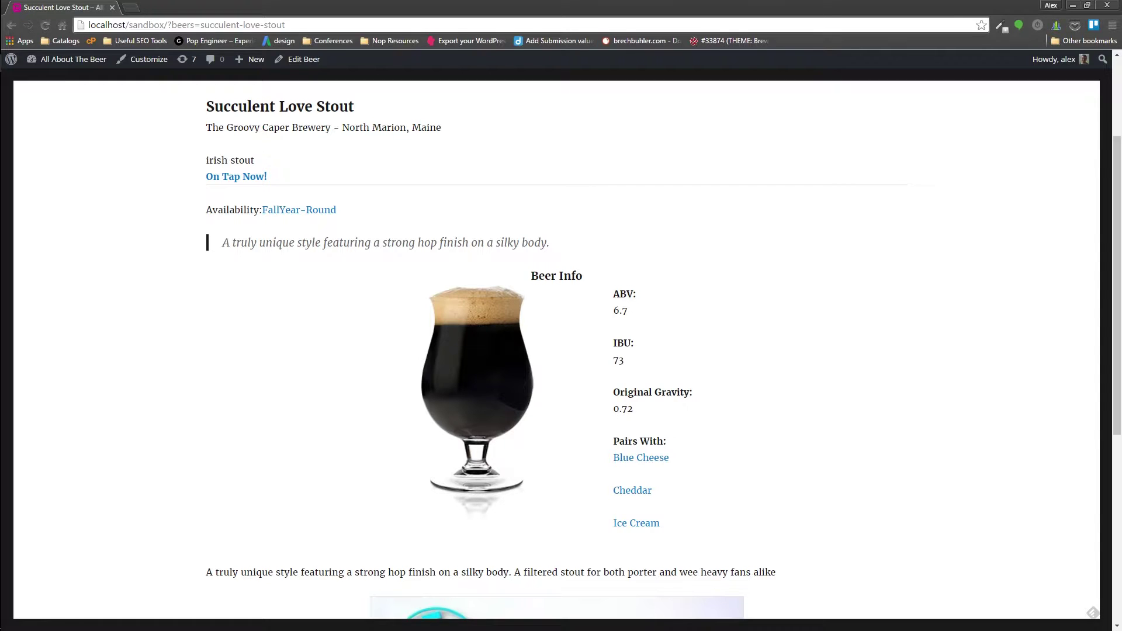
key("alt+Left")
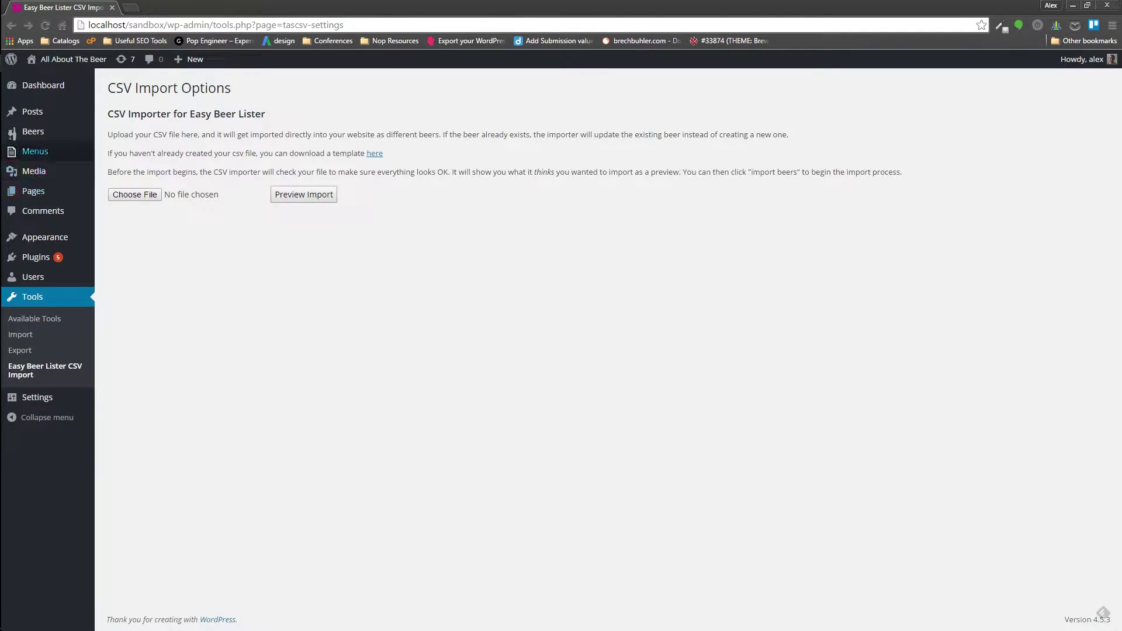
Go to the list of all beers and open Polyamorous Scourge Lambic for editing.
left_click(12, 133)
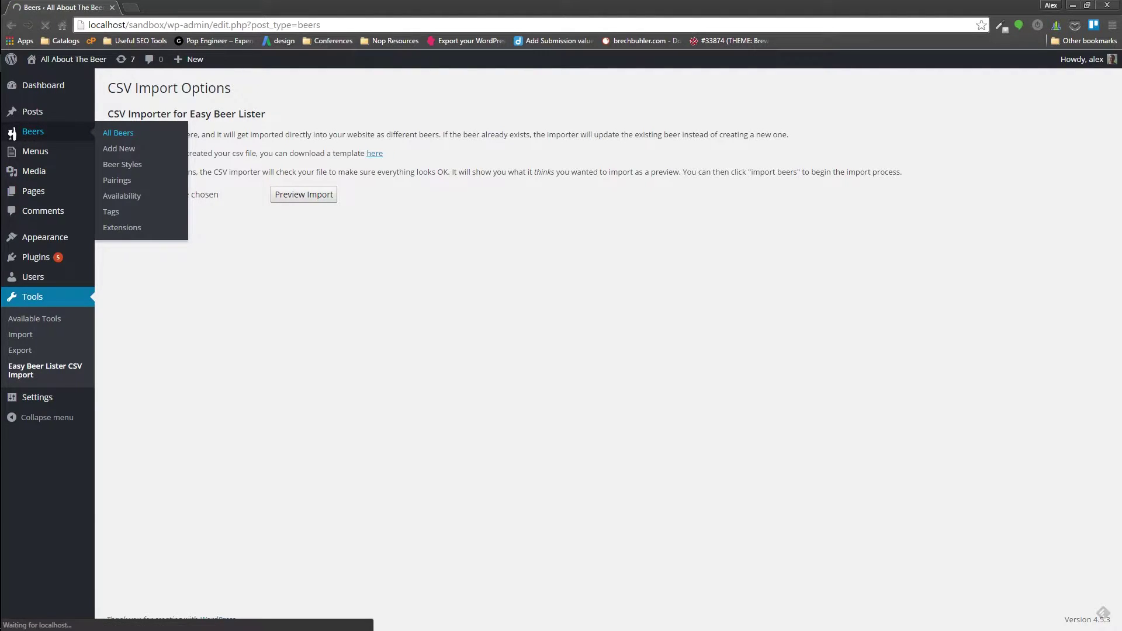
scroll(11, 135, "down", 2)
scroll(351, 350, "up", 2)
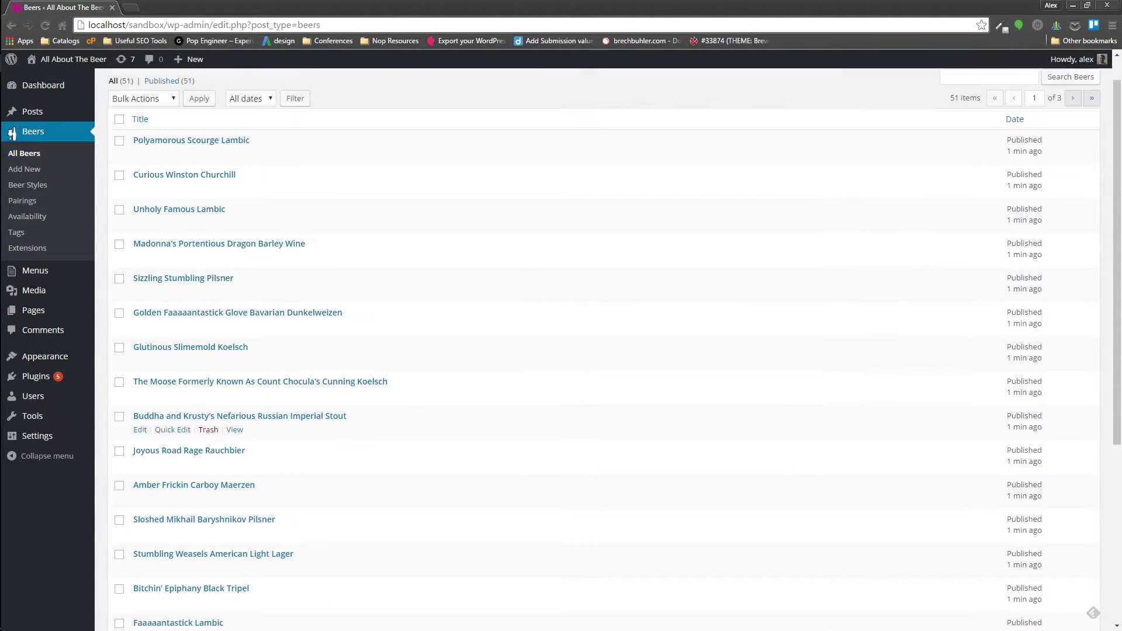
left_click(140, 187)
key("Return")
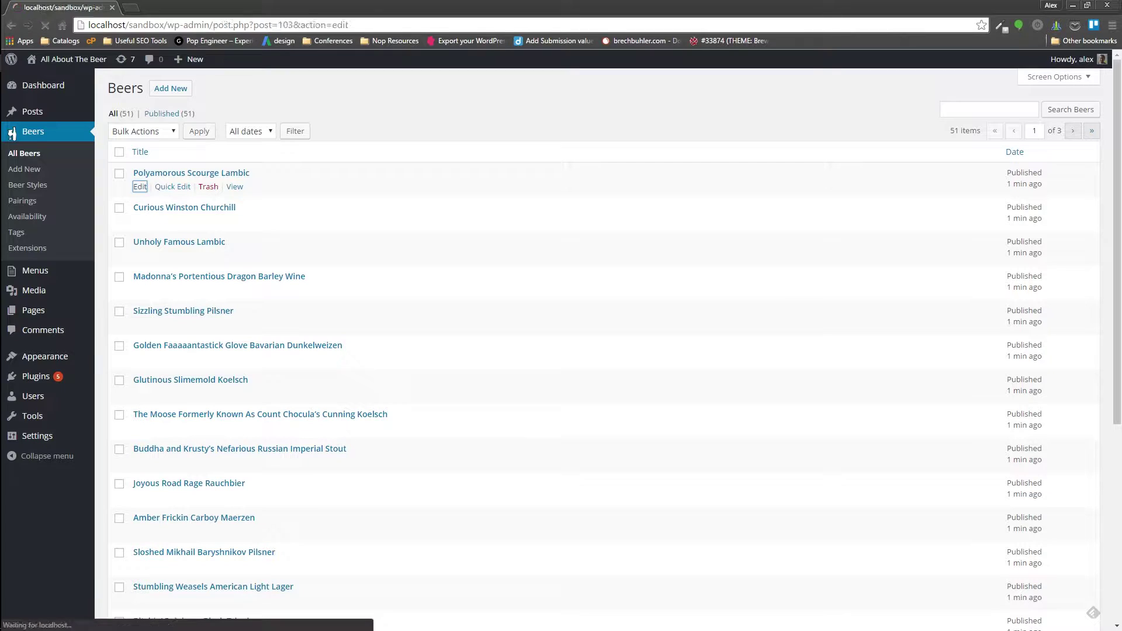
Examine the imported beer's excerpt, beer info, brewery info, pairings, availability and featured image.
scroll(12, 135, "down", 4)
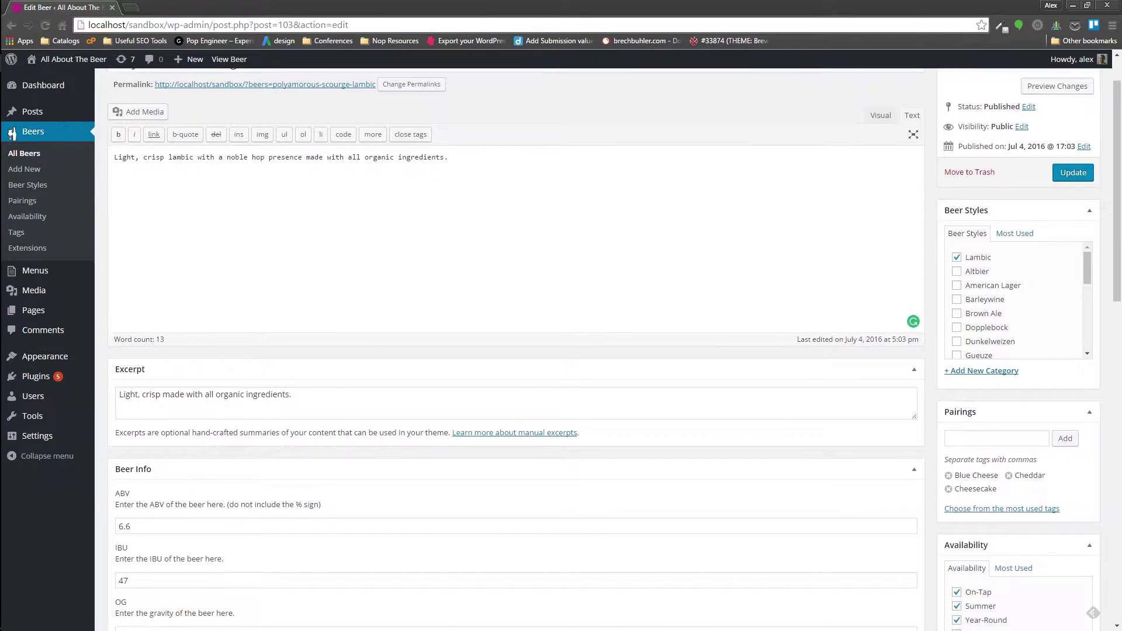
scroll(12, 134, "down", 2)
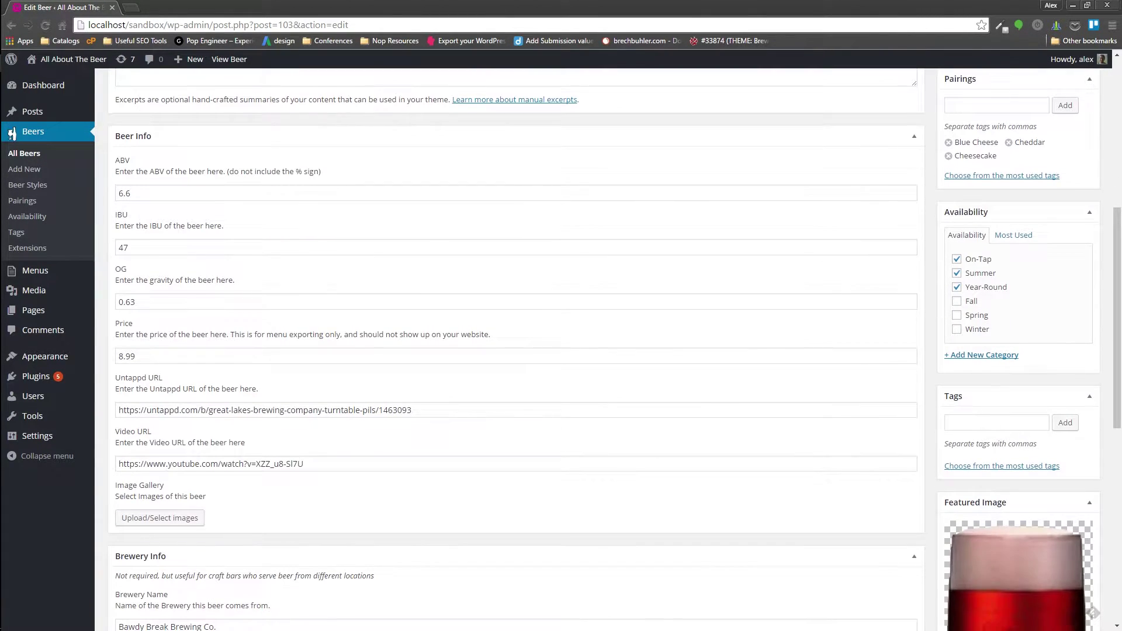
scroll(11, 135, "down", 8)
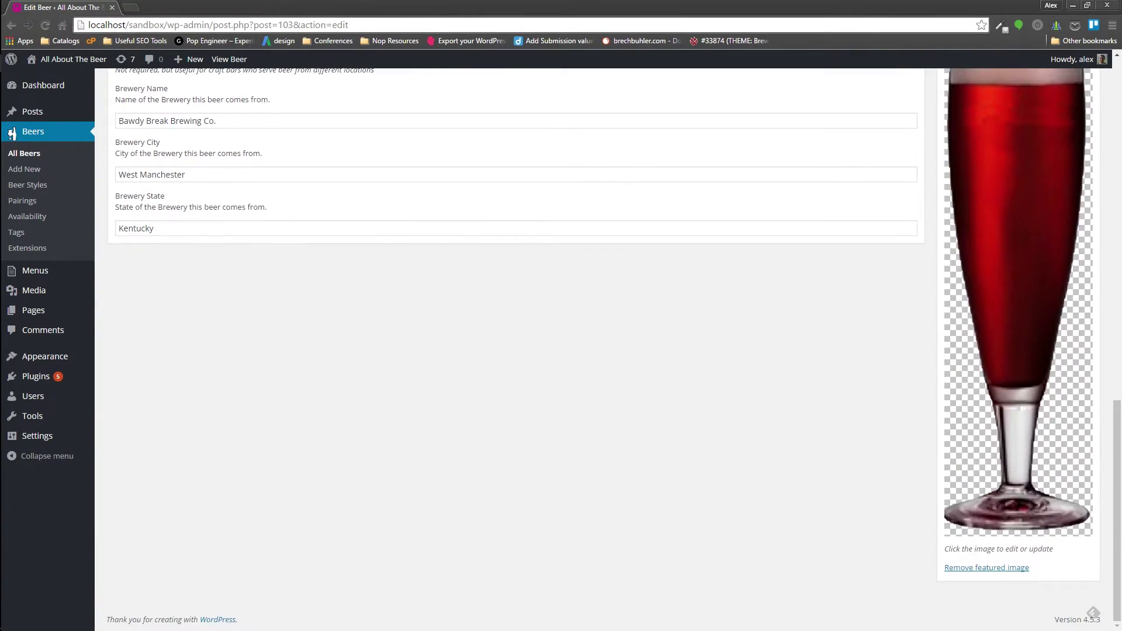
scroll(11, 134, "up", 10)
scroll(12, 134, "up", 4)
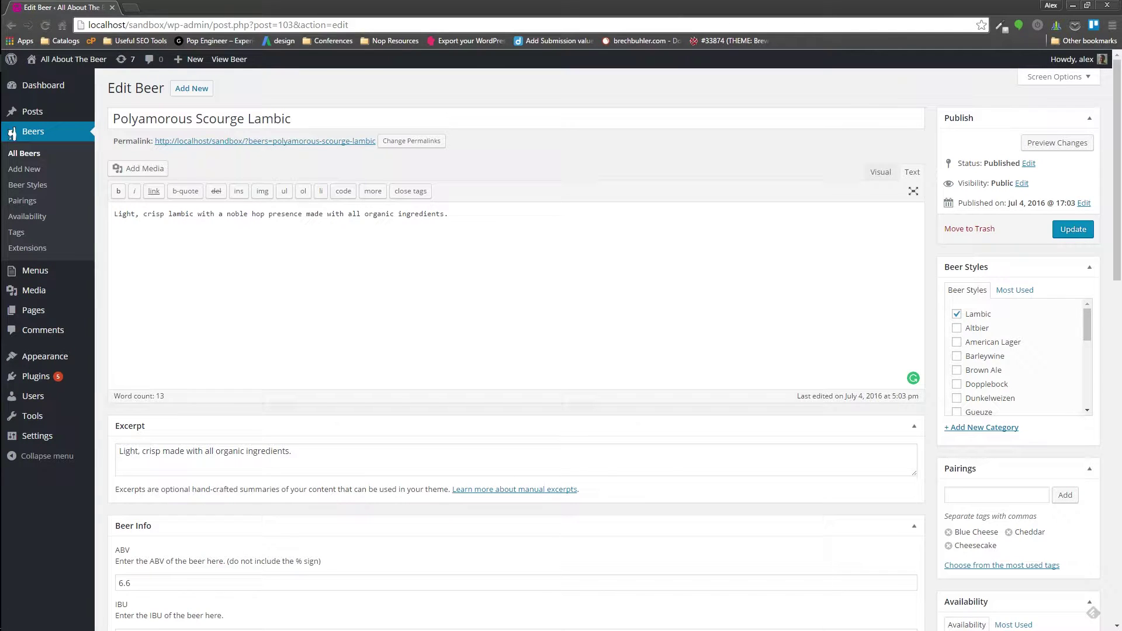
Change the price of Polyamorous Scourge Lambic to 9.99 in its beer info.
scroll(12, 134, "down", 3)
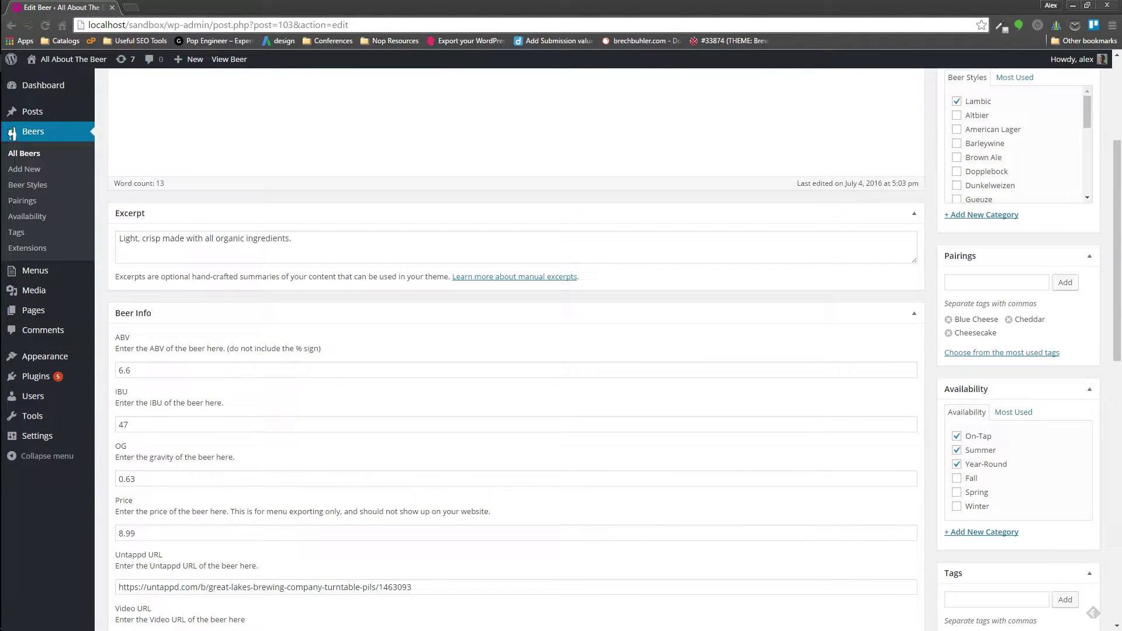
scroll(12, 133, "down", 1)
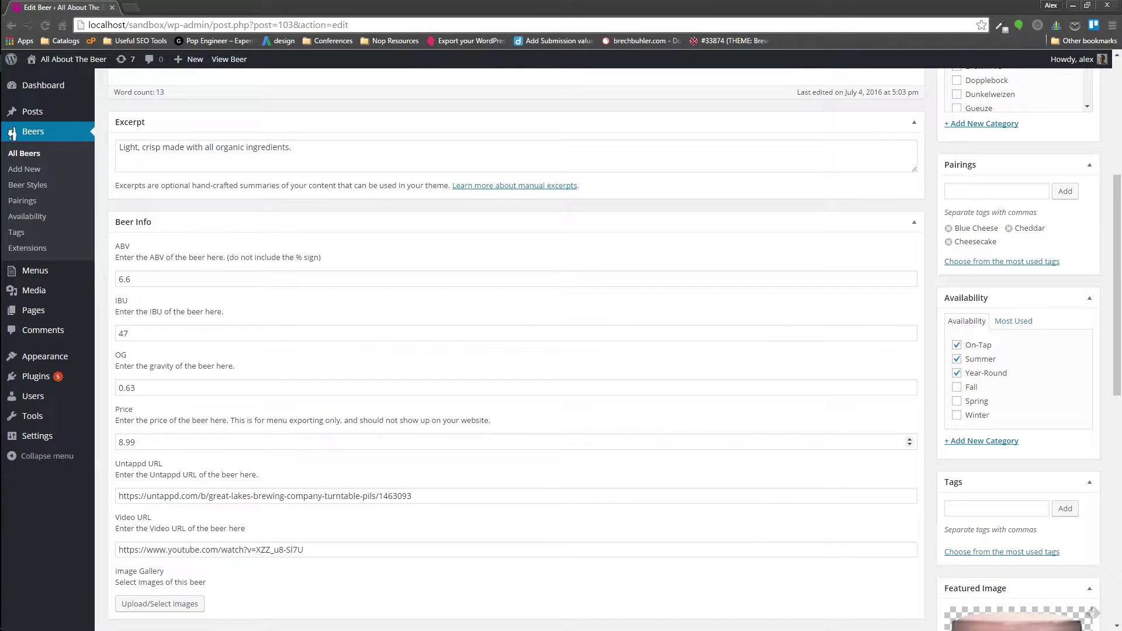
left_click_drag(119, 442, 123, 443)
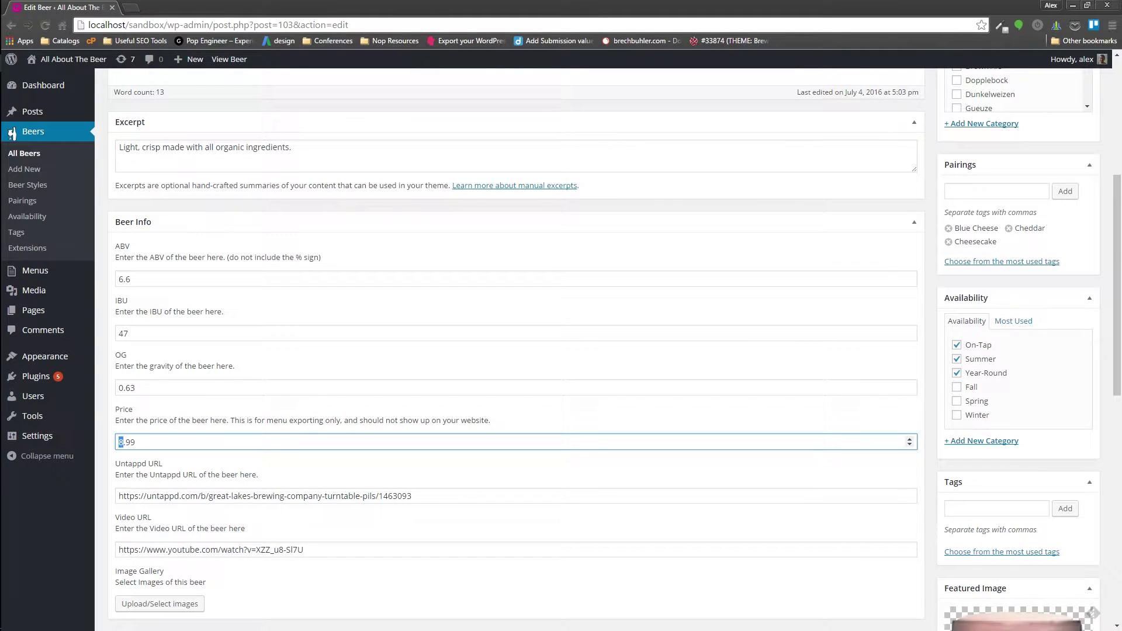
type("9")
scroll(910, 388, "up", 4)
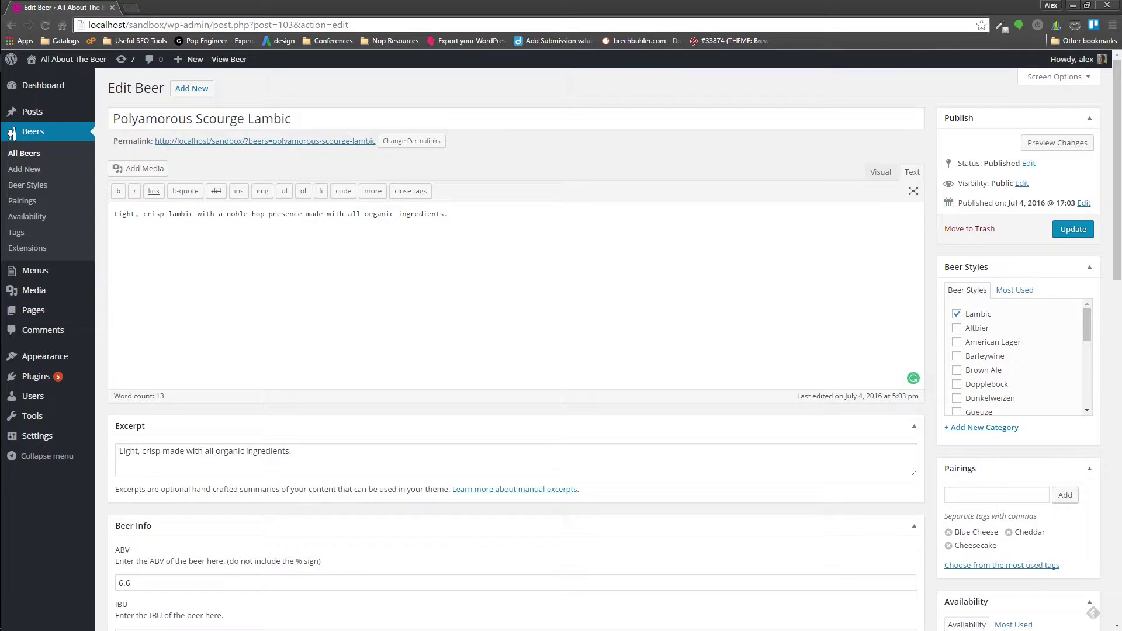
Switch to Excel 2016 and open the recent file my beers.csv.
mouse_move(32, 415)
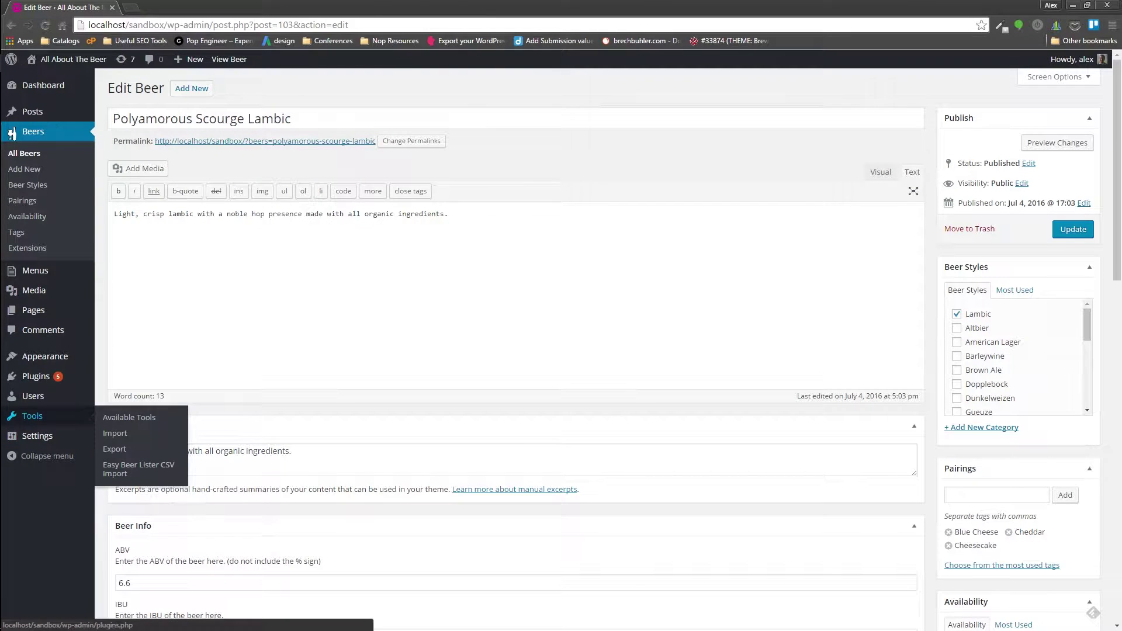
key("super")
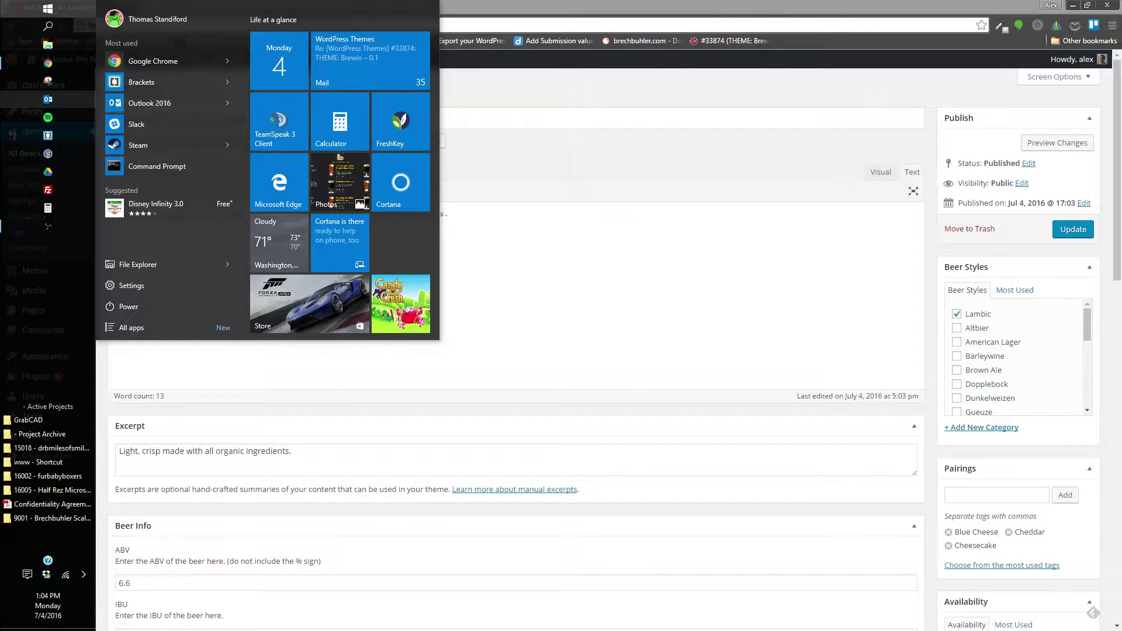
type("exce")
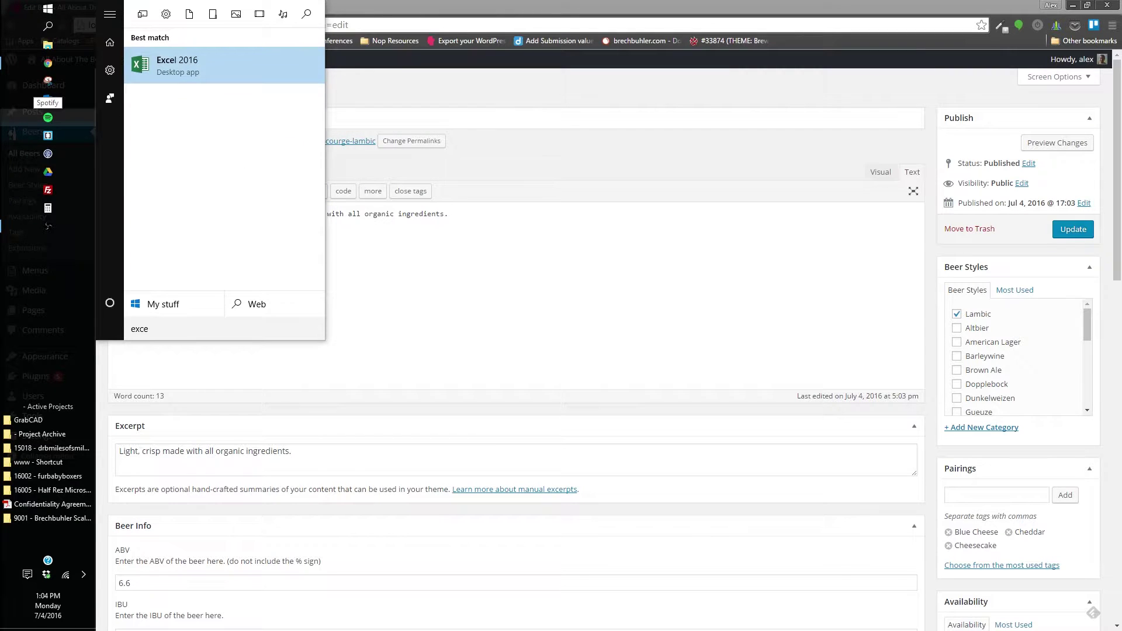
key("Escape")
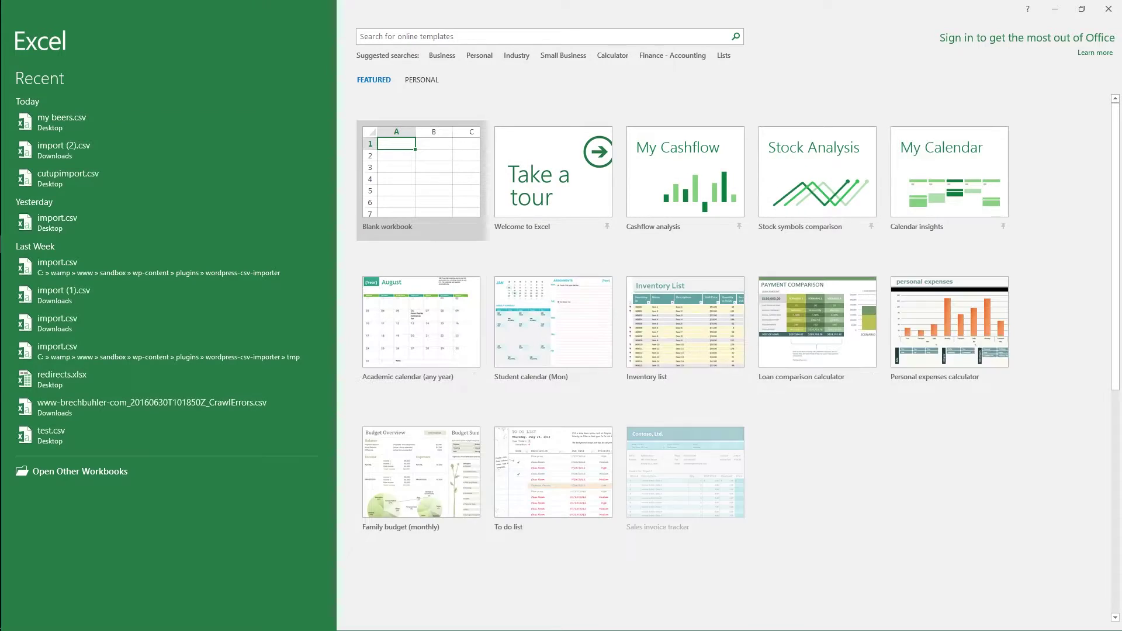
left_click(117, 119)
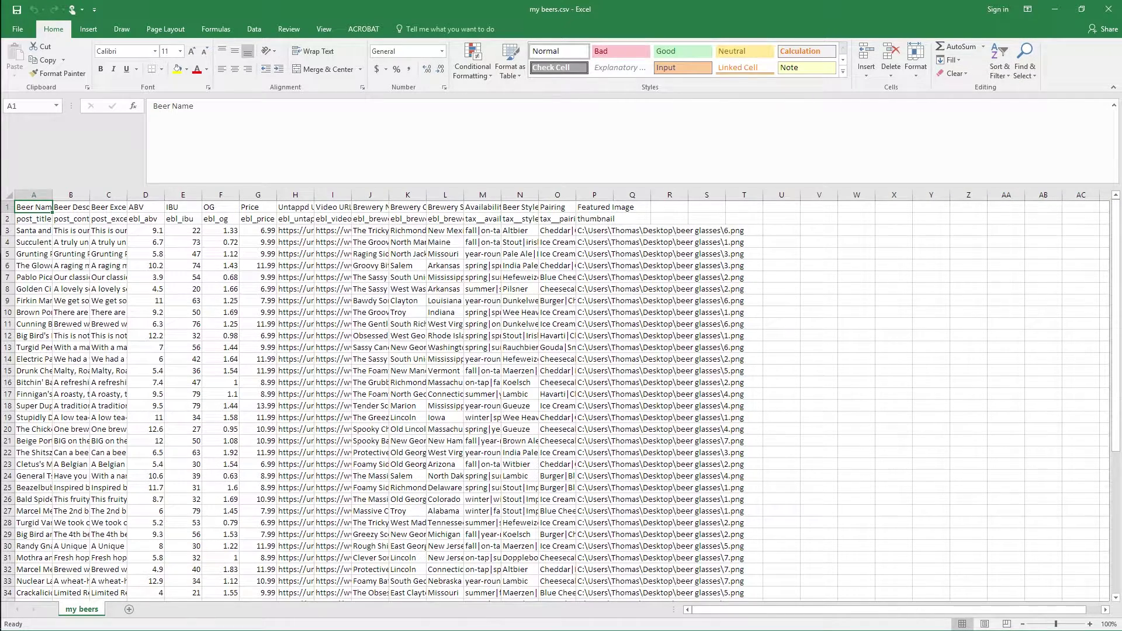
Set the price of Santa and Barney's Flacid Altbier in cell G3 to 7.99.
double_click(277, 195)
left_click_drag(259, 230, 258, 336)
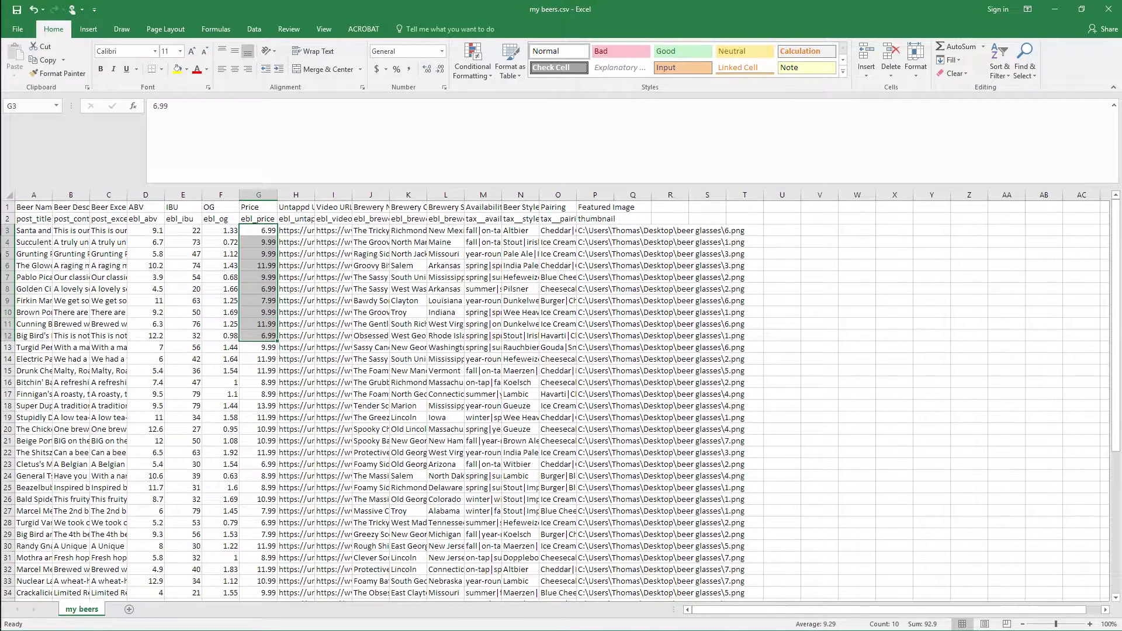
left_click(258, 230)
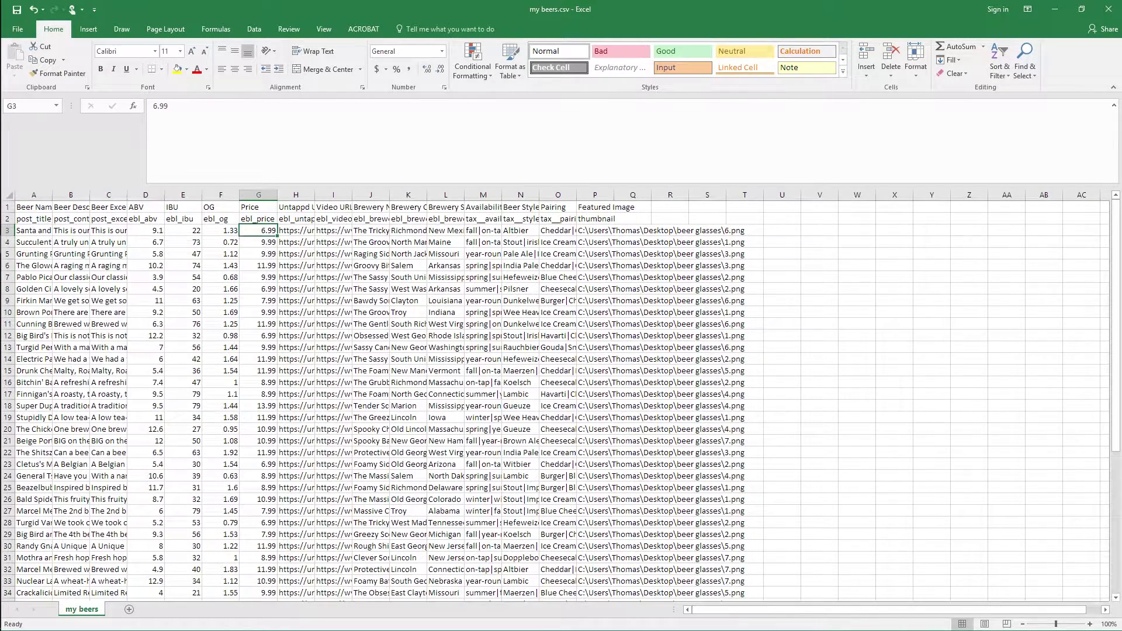
key("F2")
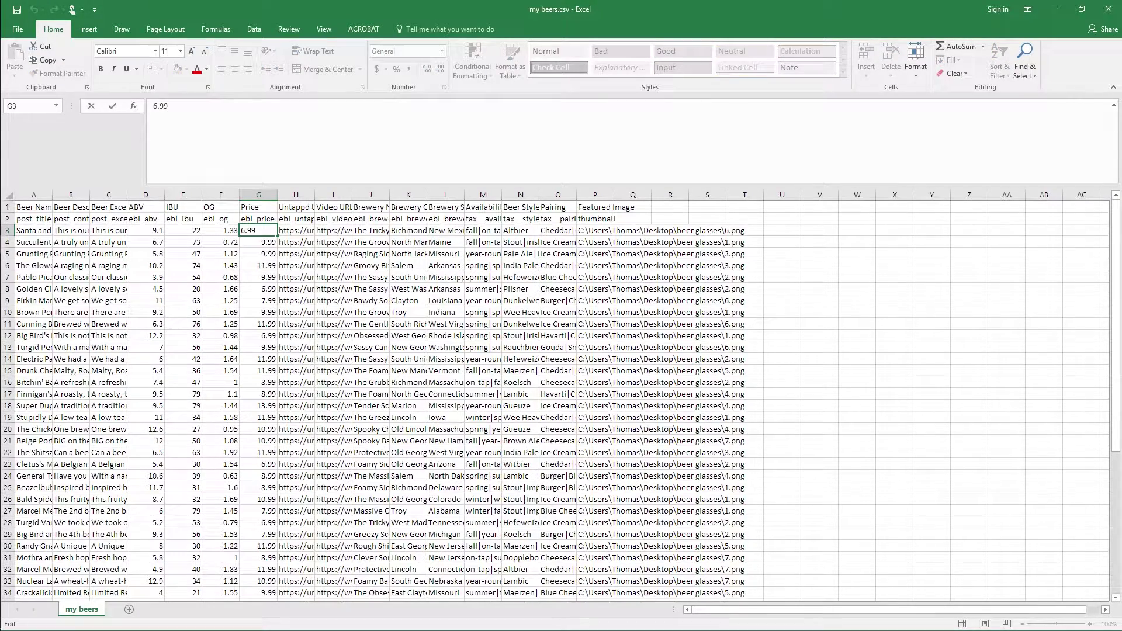
key("BackSpace")
type("7")
key("Return")
Set the prices of Succulent Love Stout and Grunting Pale Ale in cells G4 and G5 to 10.99 each.
left_click(154, 106)
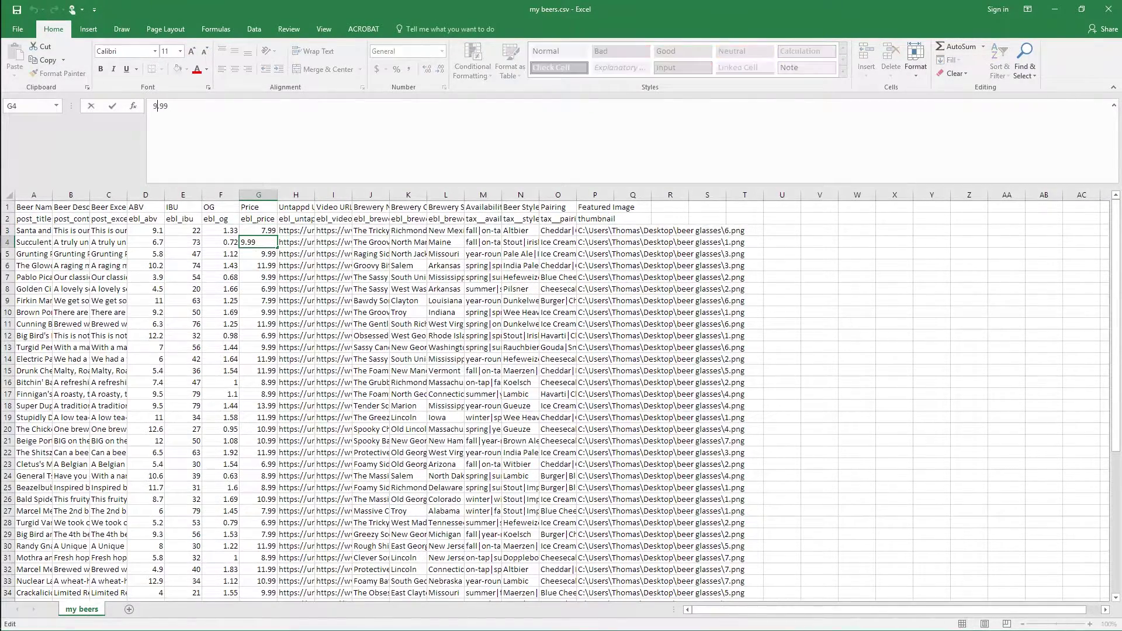
key("BackSpace")
type("10")
key("Return")
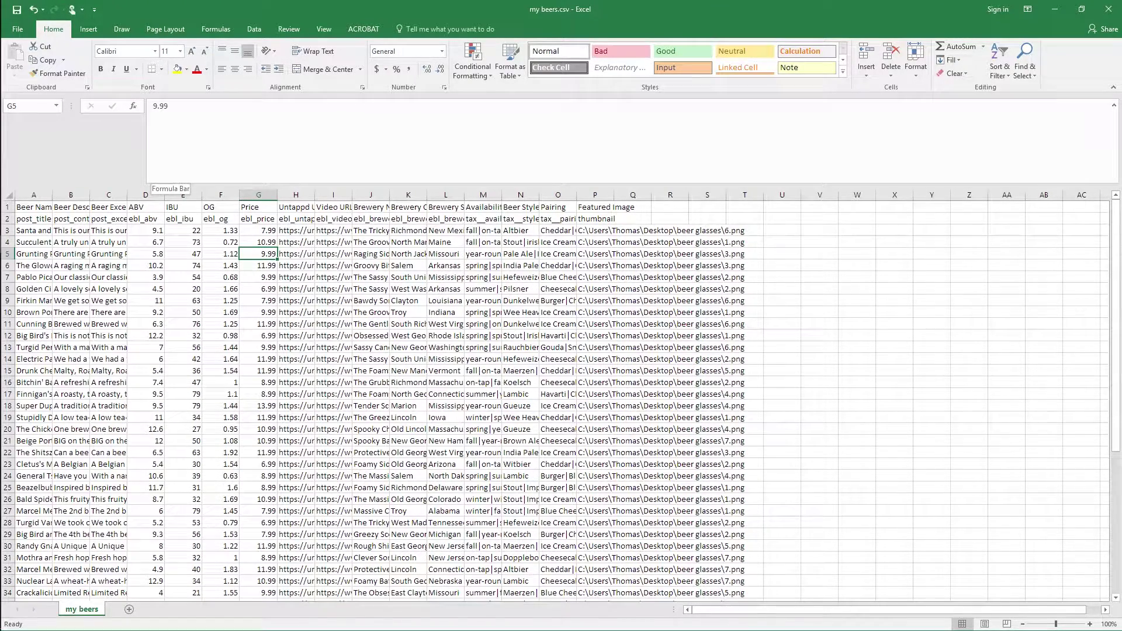
left_click(154, 105)
key("BackSpace")
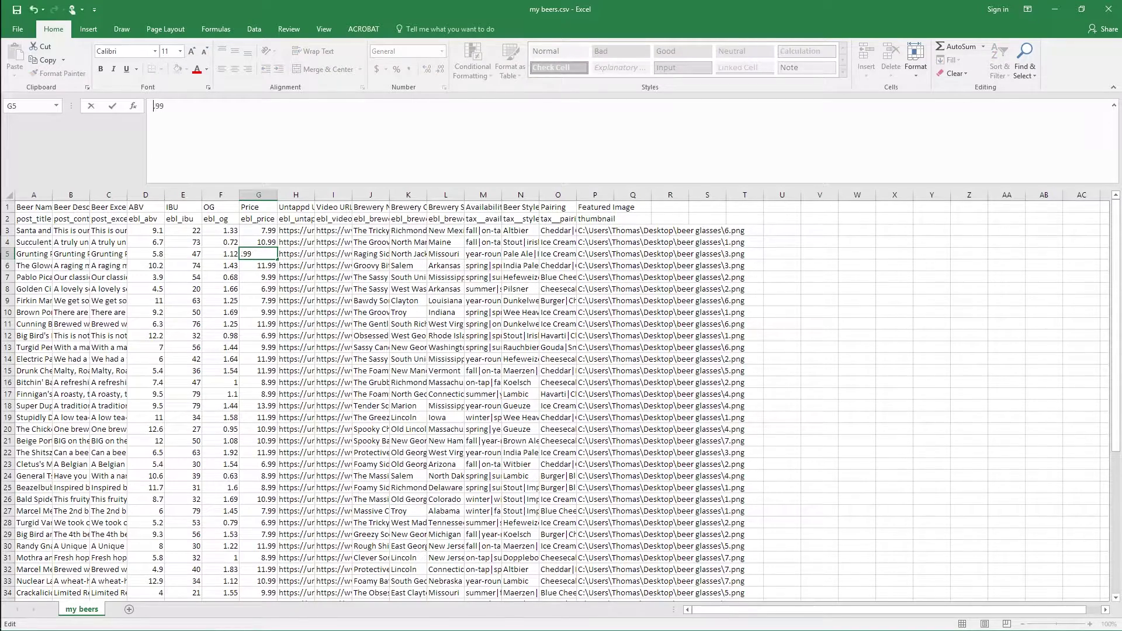
type("10")
key("Return")
Set the price of The Gloworm in cell G6 to 12.99.
left_click(155, 106)
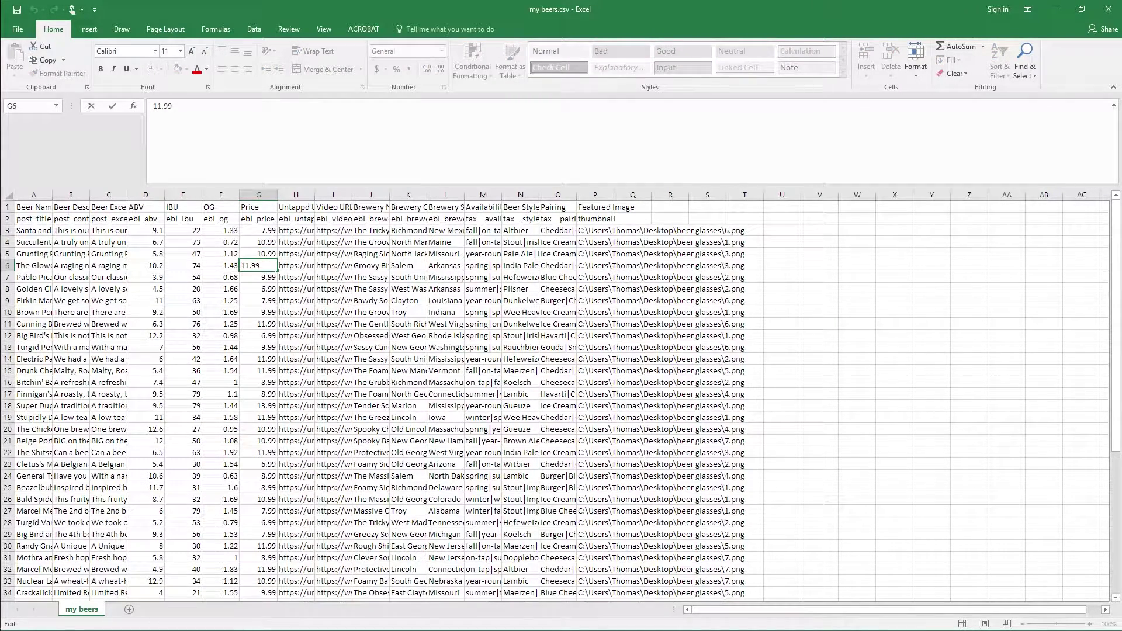
key("BackSpace")
type("2")
key("Return")
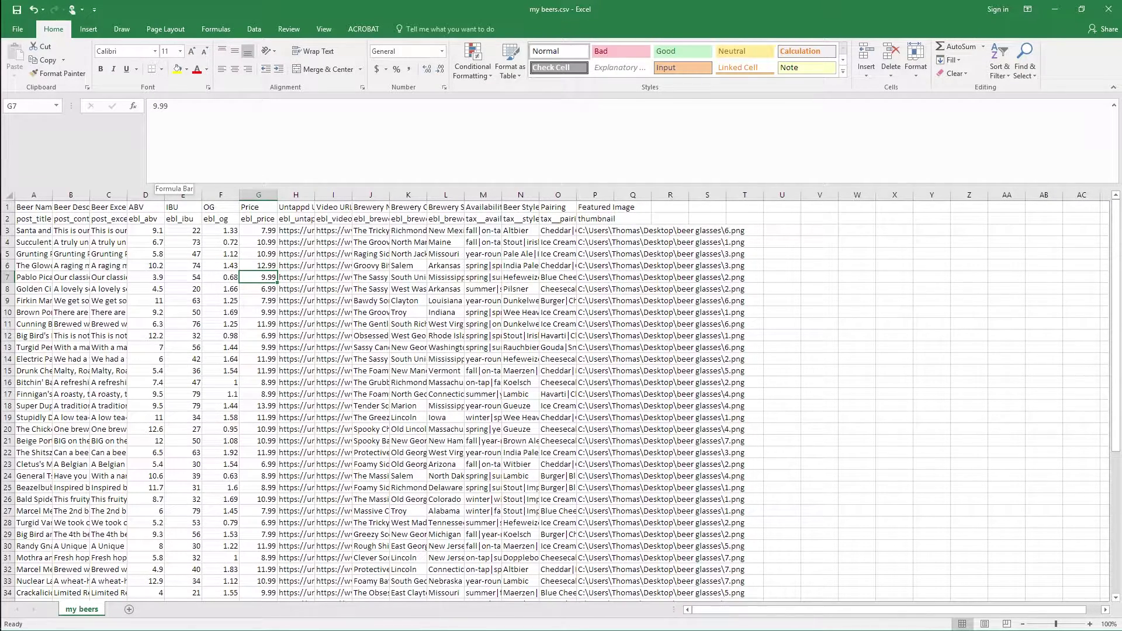
Set the price of Pablo Picasso's Happy Hefeweizen in cell G7 to 10.99 and save the file, keeping the CSV format.
left_click(154, 106)
type("1")
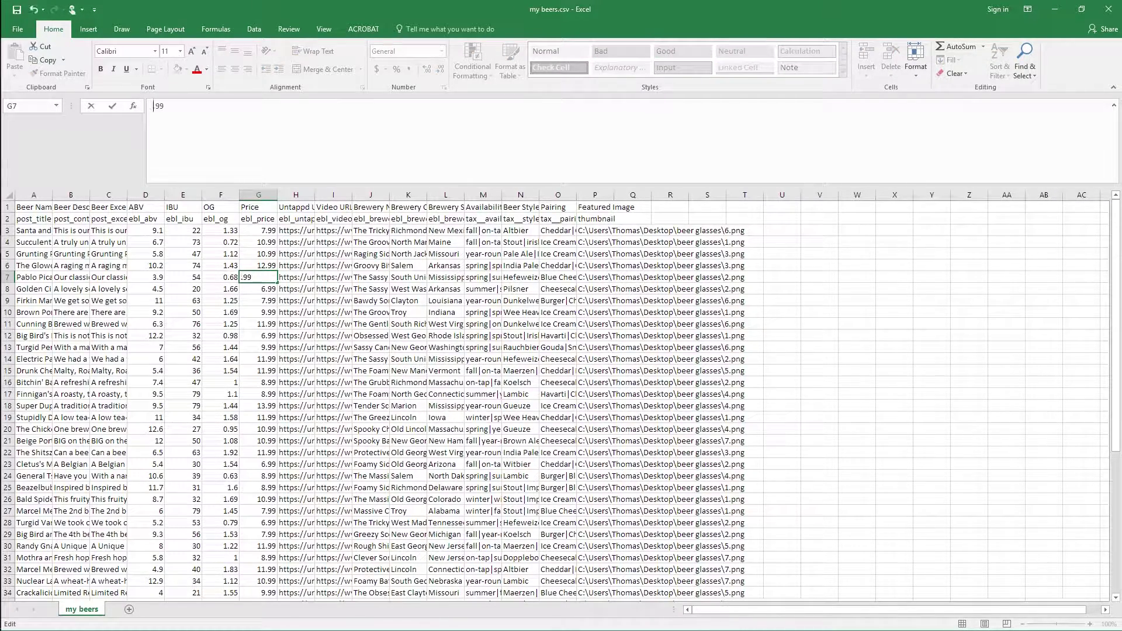
key("Delete")
type("0")
key("Return")
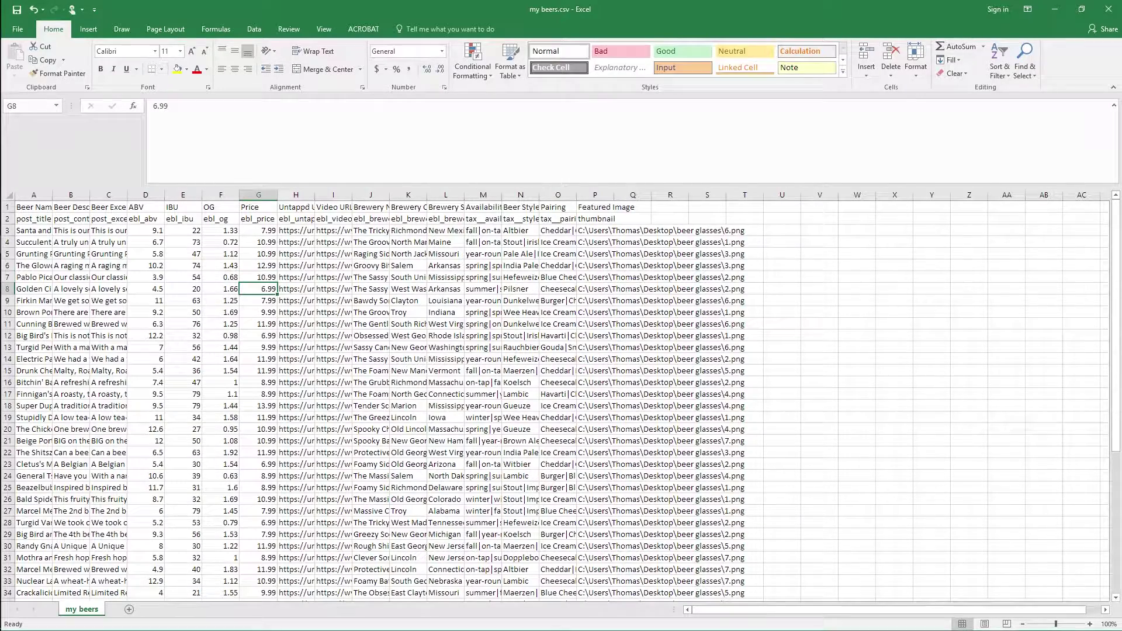
key("ctrl+s")
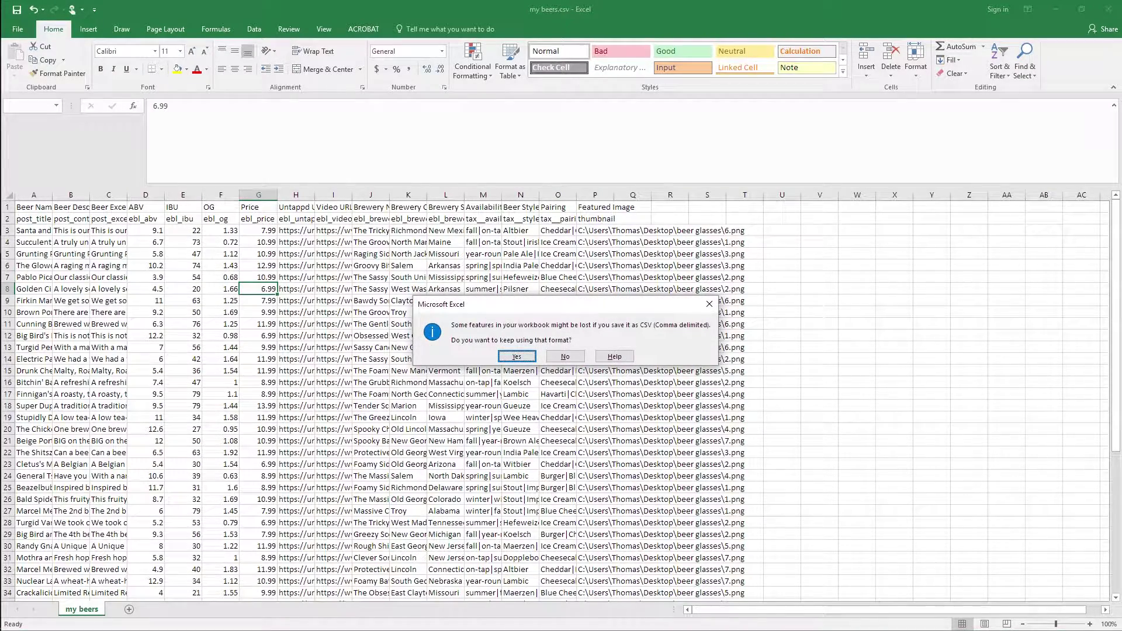
key("Return")
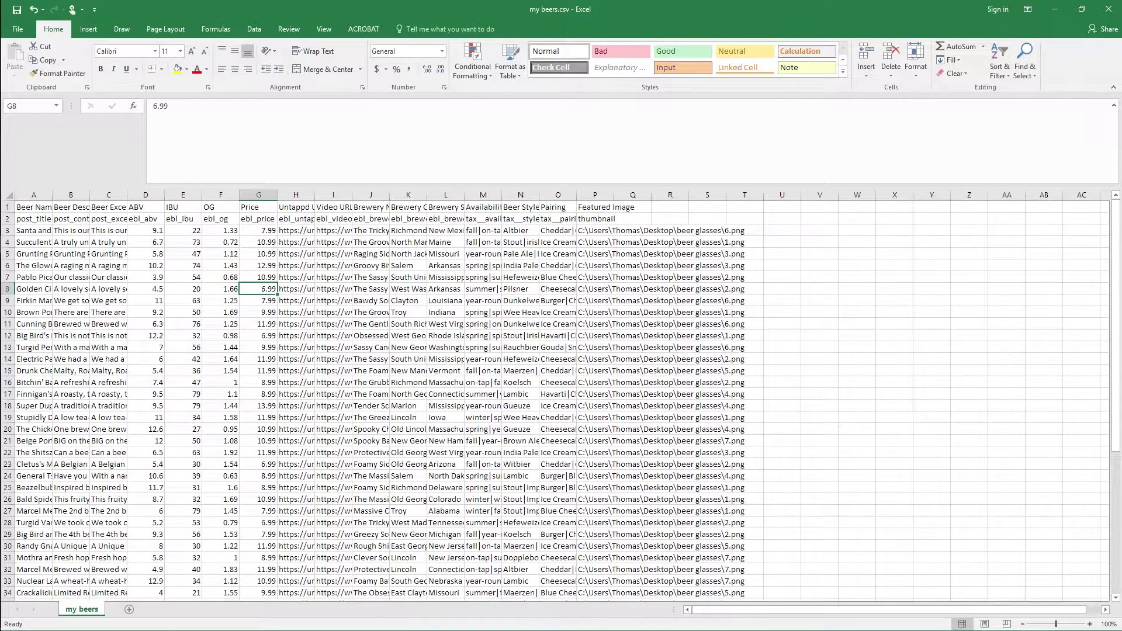
Switch to WordPress in Chrome, load my beers.csv into the Easy Beer Lister CSV importer and preview the import.
key("alt+Tab")
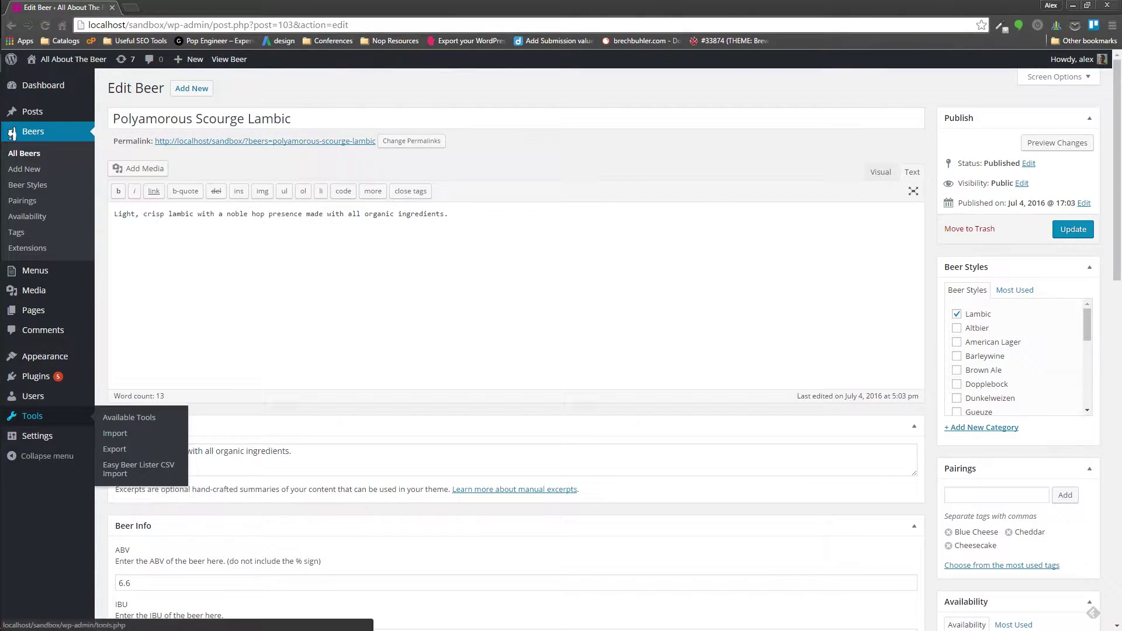
left_click(138, 469)
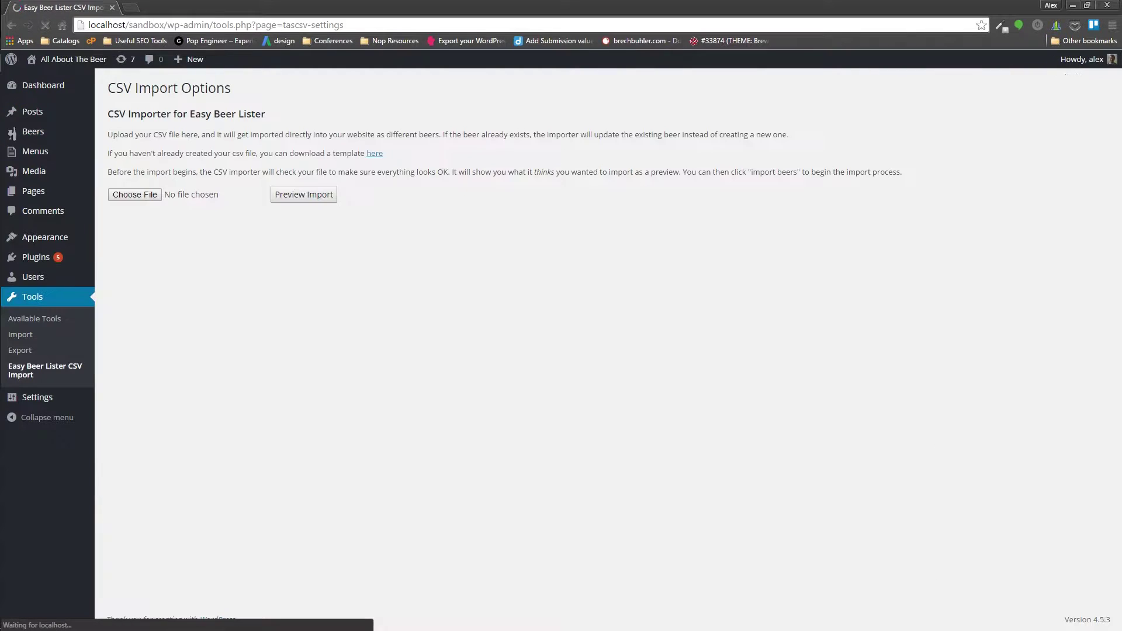
left_click(135, 194)
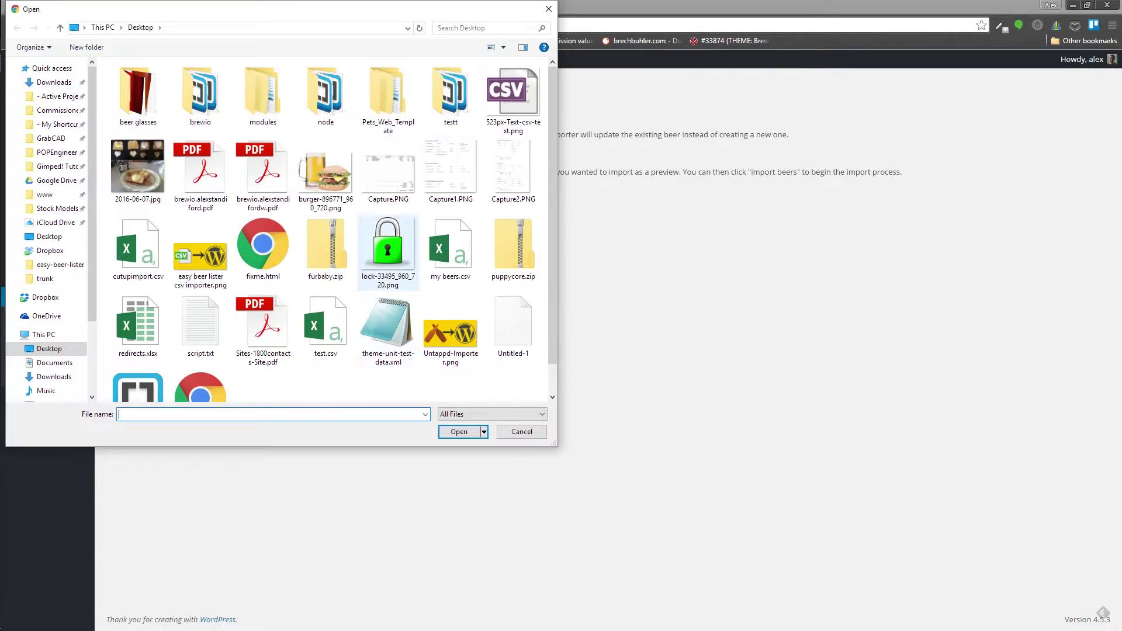
double_click(450, 249)
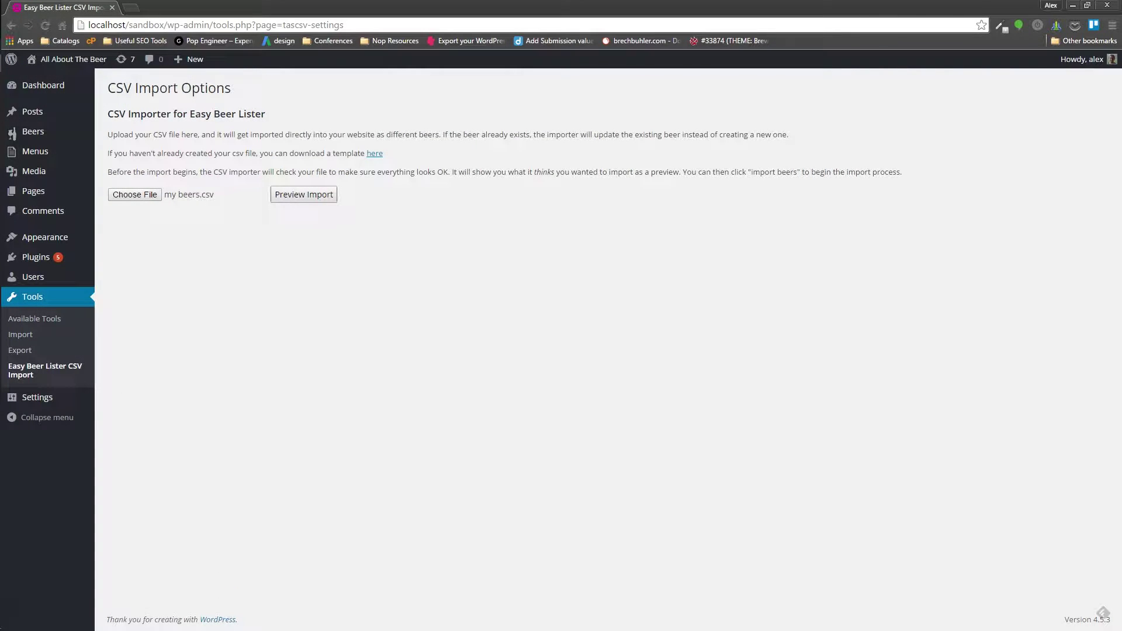
left_click(304, 194)
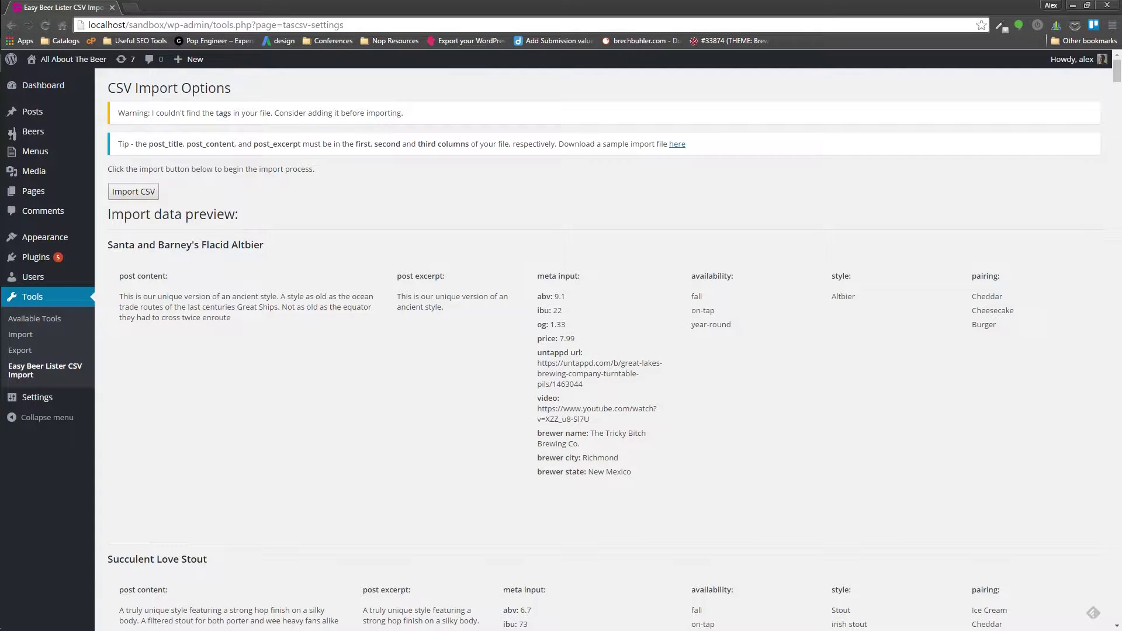
Review the beer prices in the import data preview and run the CSV import.
scroll(604, 351, "down", 6)
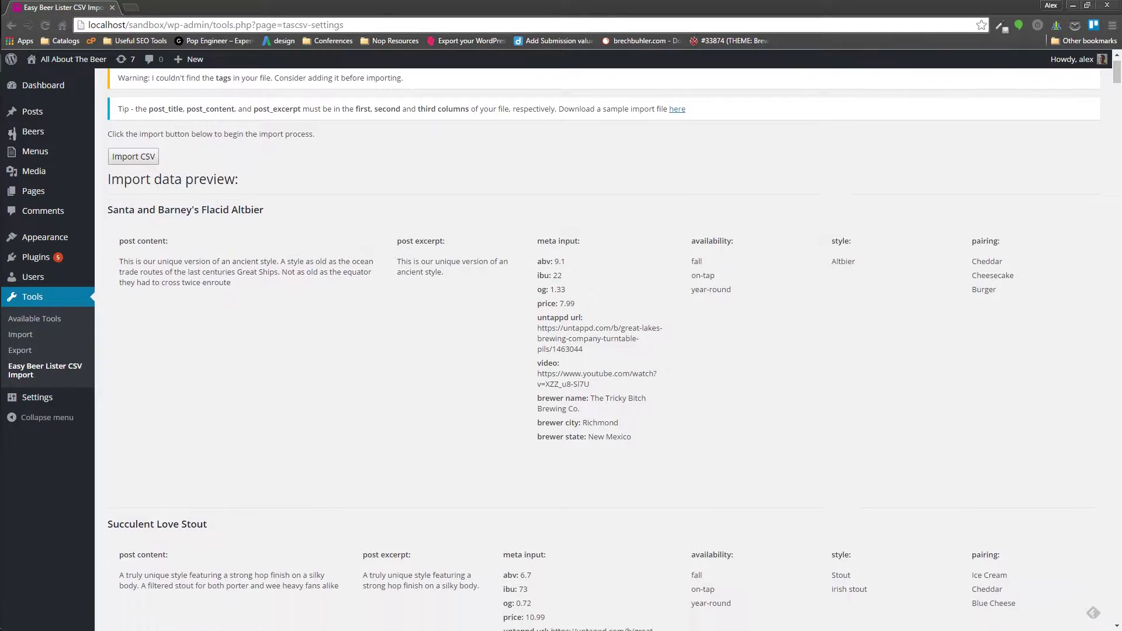
scroll(604, 350, "up", 6)
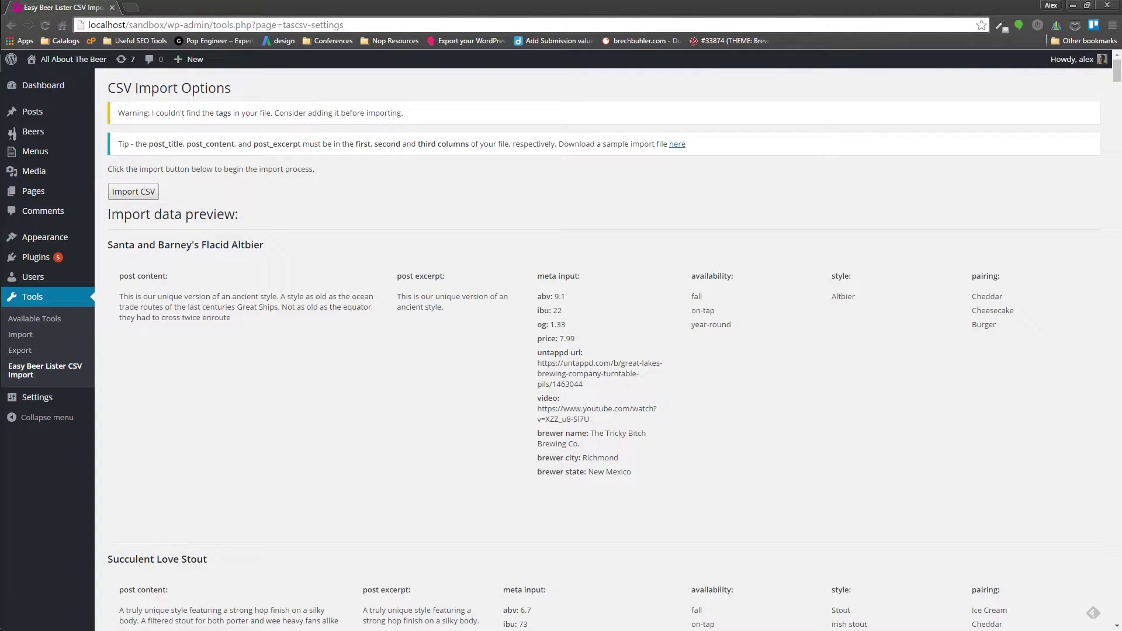
left_click(133, 192)
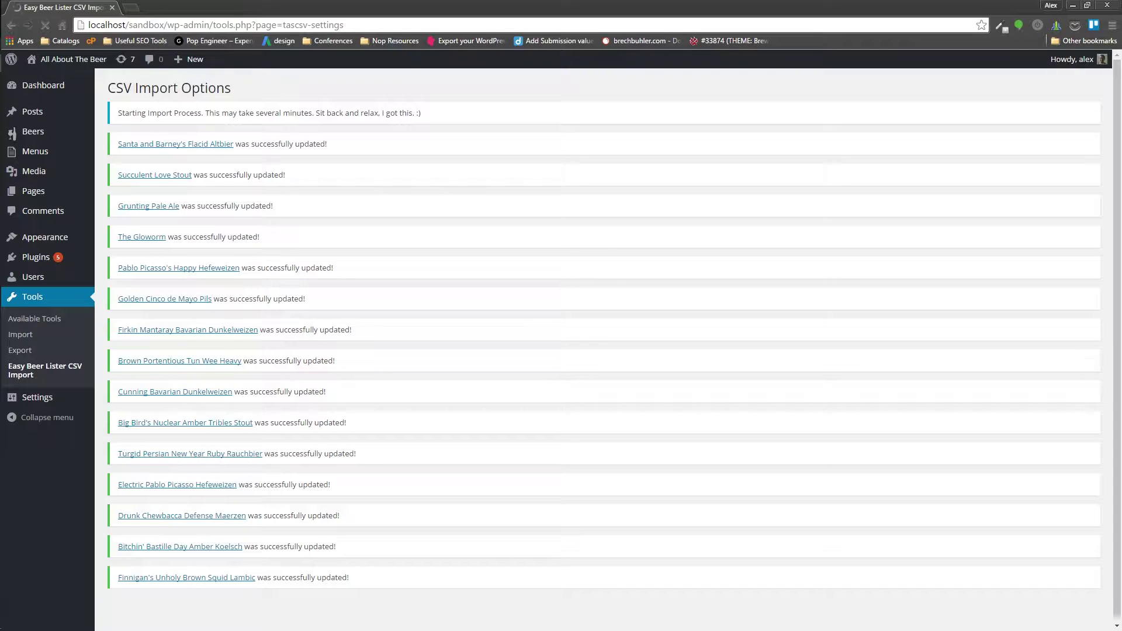
Switch to Excel and widen the Beer Name column to read the full name of the beer in row 7.
key("alt+Tab")
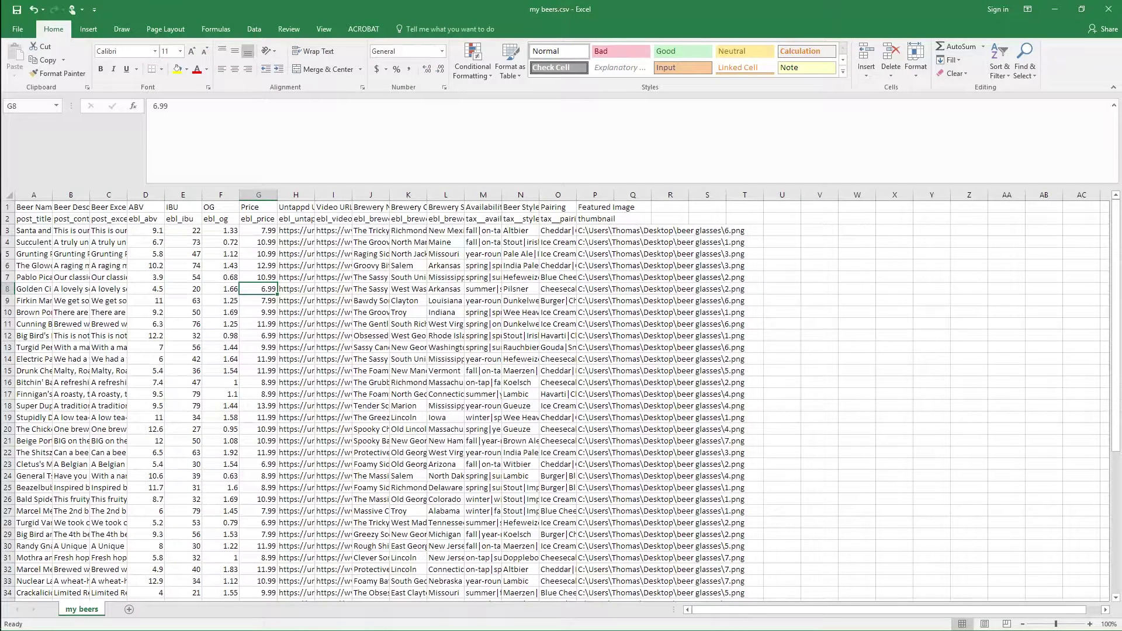
key("Up")
key("shift+Left")
key("shift+Left")
key("shift+Left")
key("shift+Left")
key("shift+Left")
key("shift+Left")
key("shift+Up")
key("shift+Up")
key("shift+Down")
key("shift+Down")
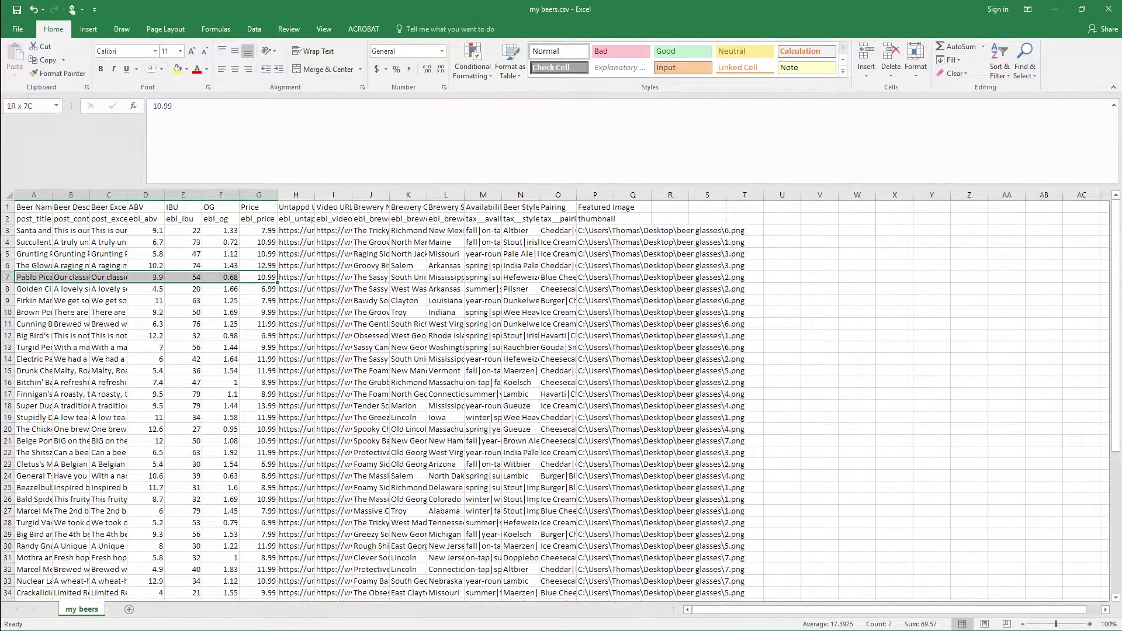
left_click_drag(52, 195, 185, 194)
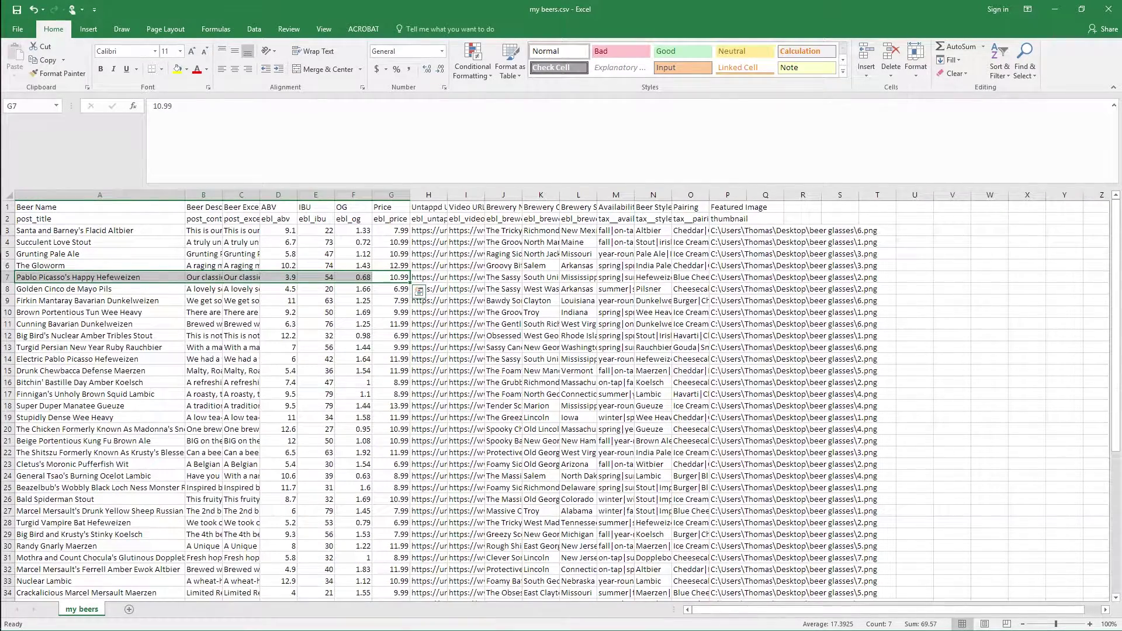
key("Home")
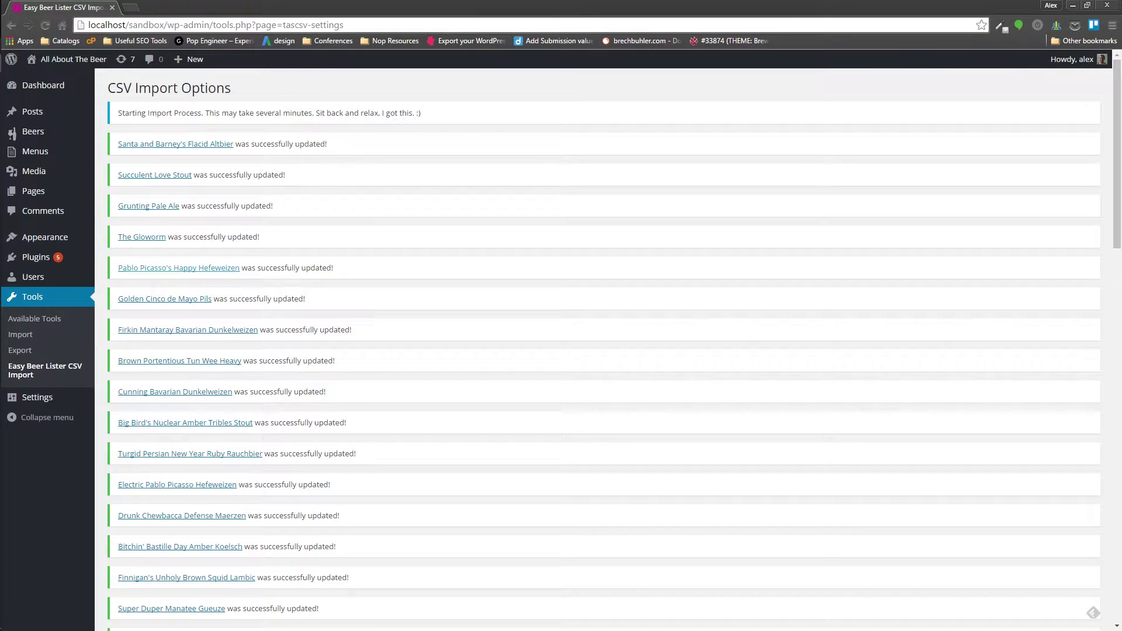
Open Pablo Picasso's Happy Hefeweizen from the WordPress import results, view its page, and open it for editing to check its price.
left_click(178, 268)
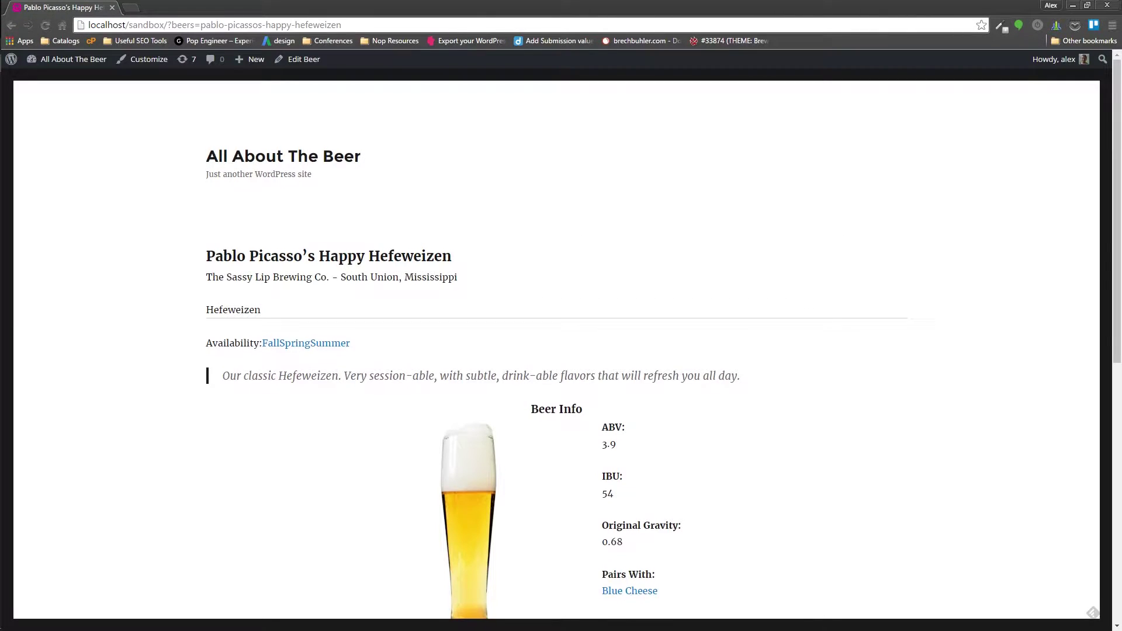
scroll(556, 351, "down", 3)
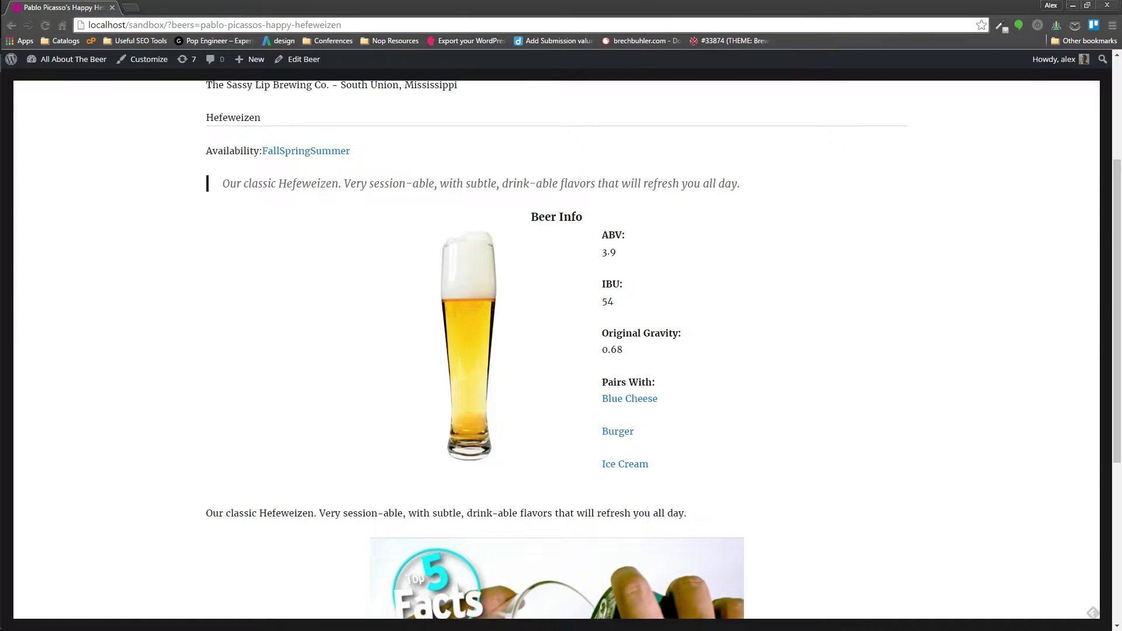
left_click(301, 59)
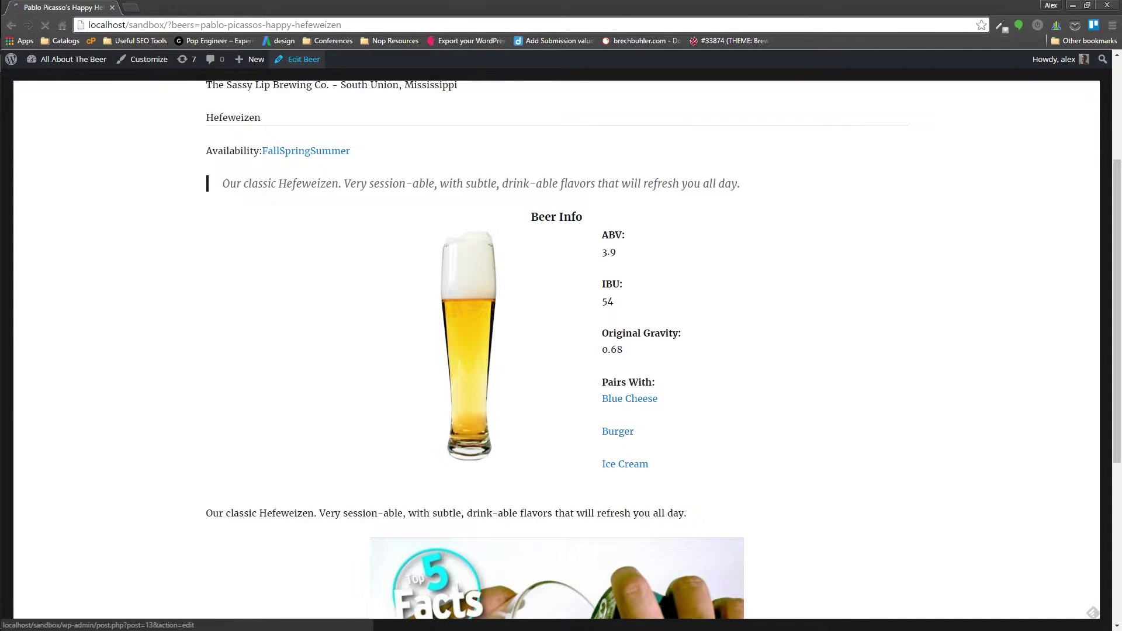
scroll(12, 133, "down", 4)
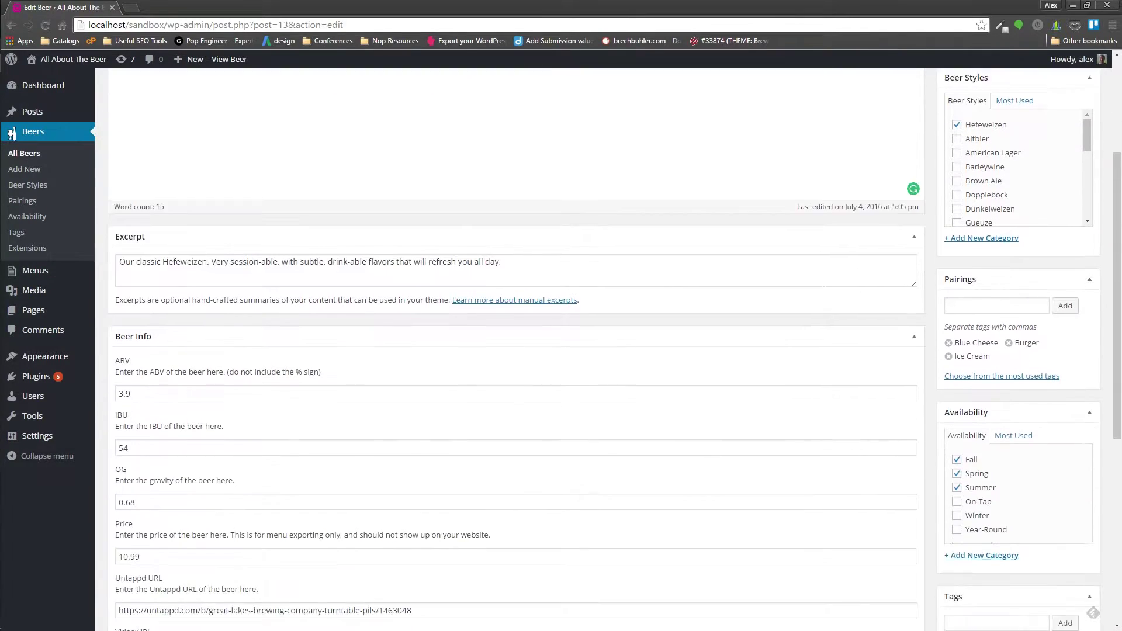
scroll(11, 133, "down", 1)
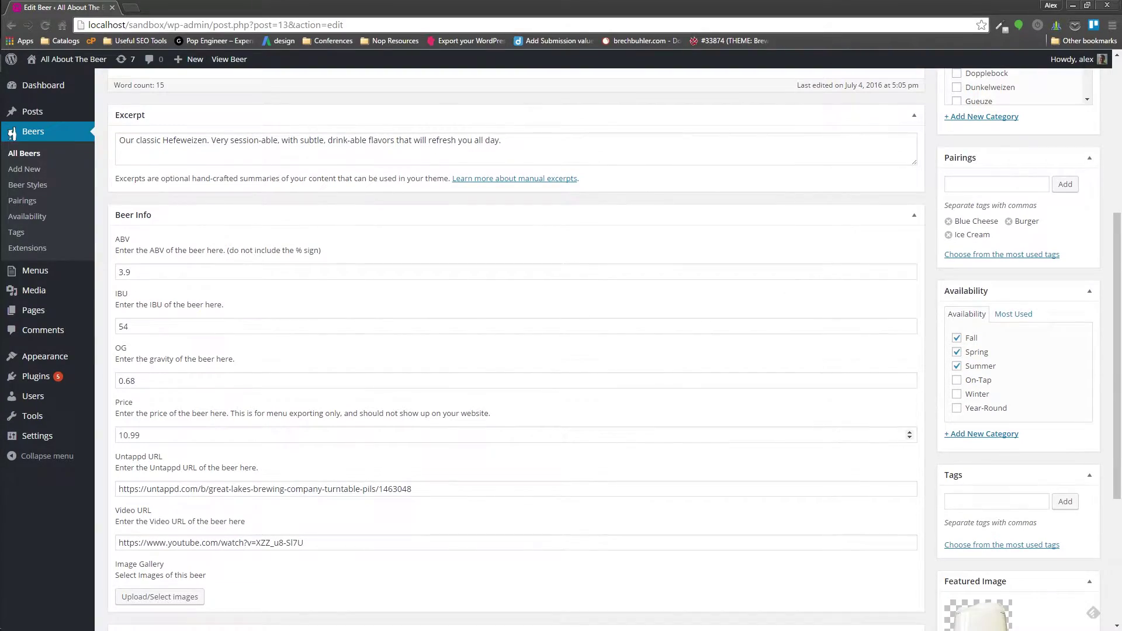
Compare the price in cell G7 of the Excel sheet with the beer's WordPress edit page.
key("alt+Tab")
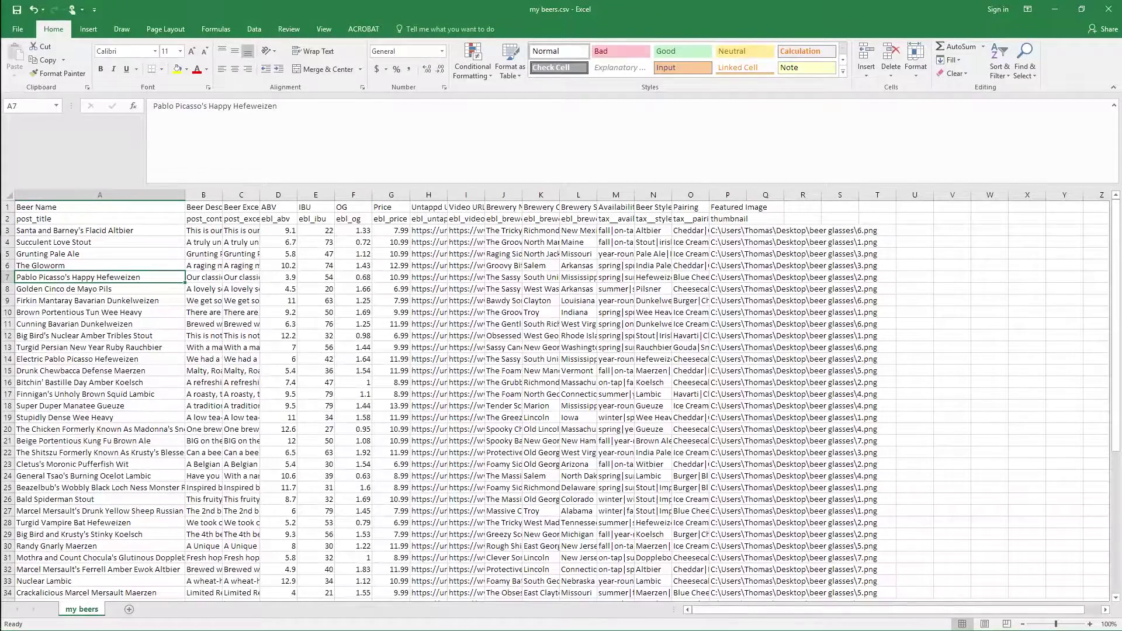
left_click(391, 277)
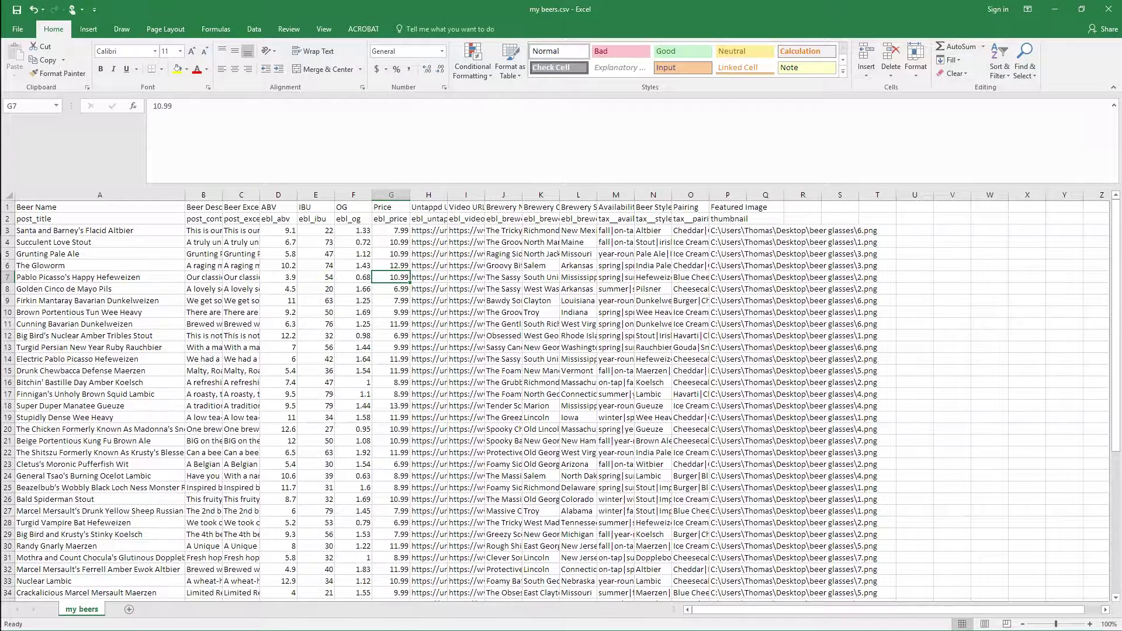
key("alt+Tab")
scroll(12, 134, "up", 5)
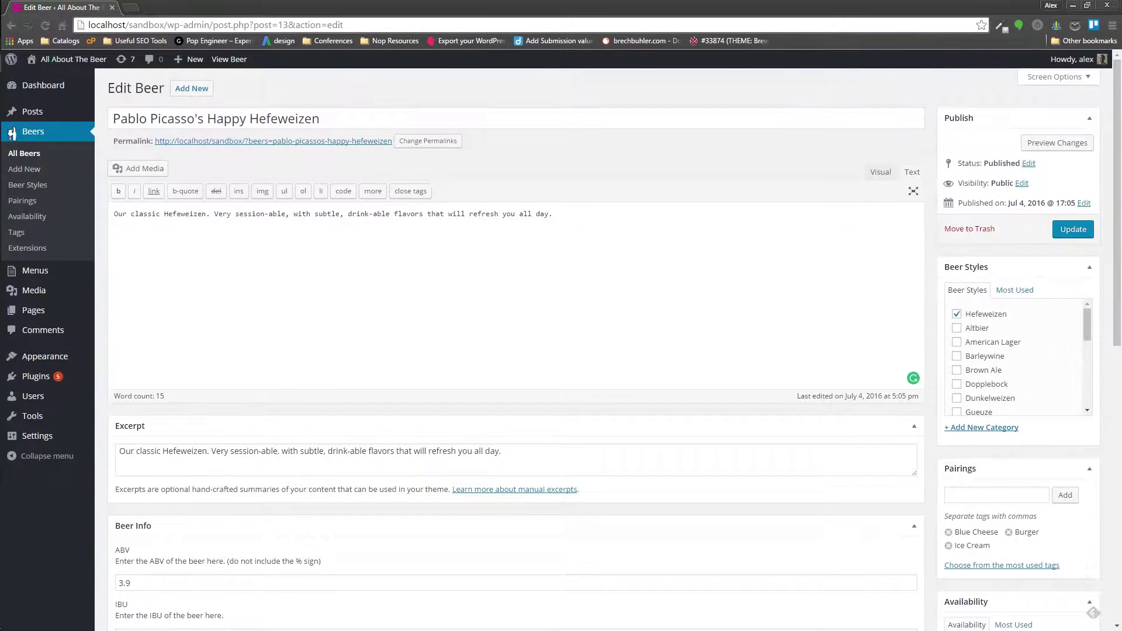